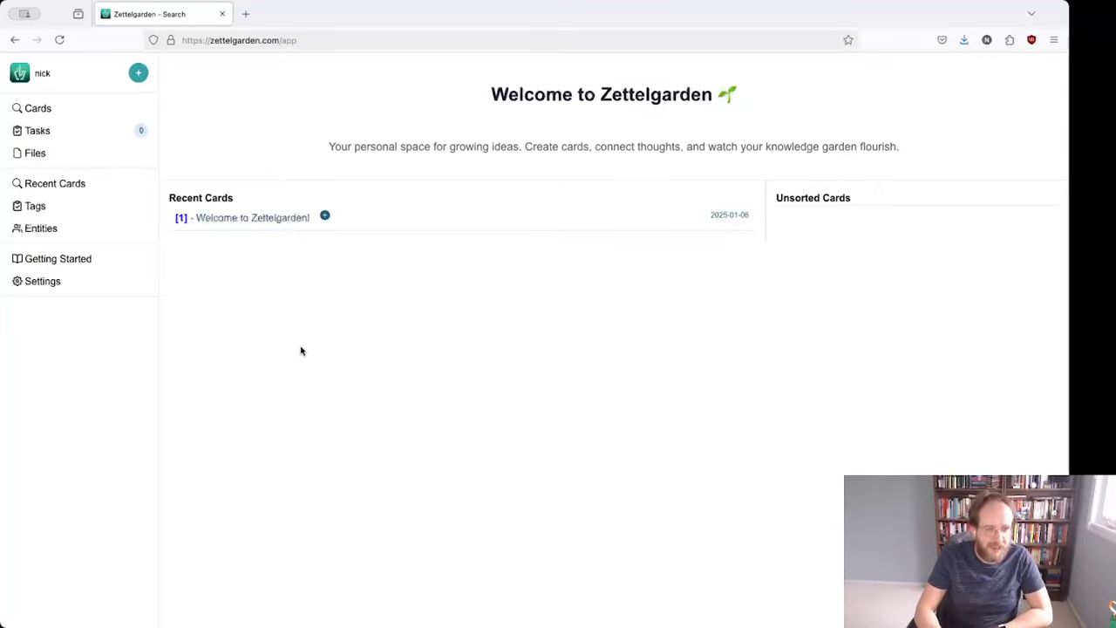
# - Create and save a new card with ID 2 titled "Large Language Models (LLMs)"
pyautogui.click(45, 115)
pyautogui.moveTo(203, 180)
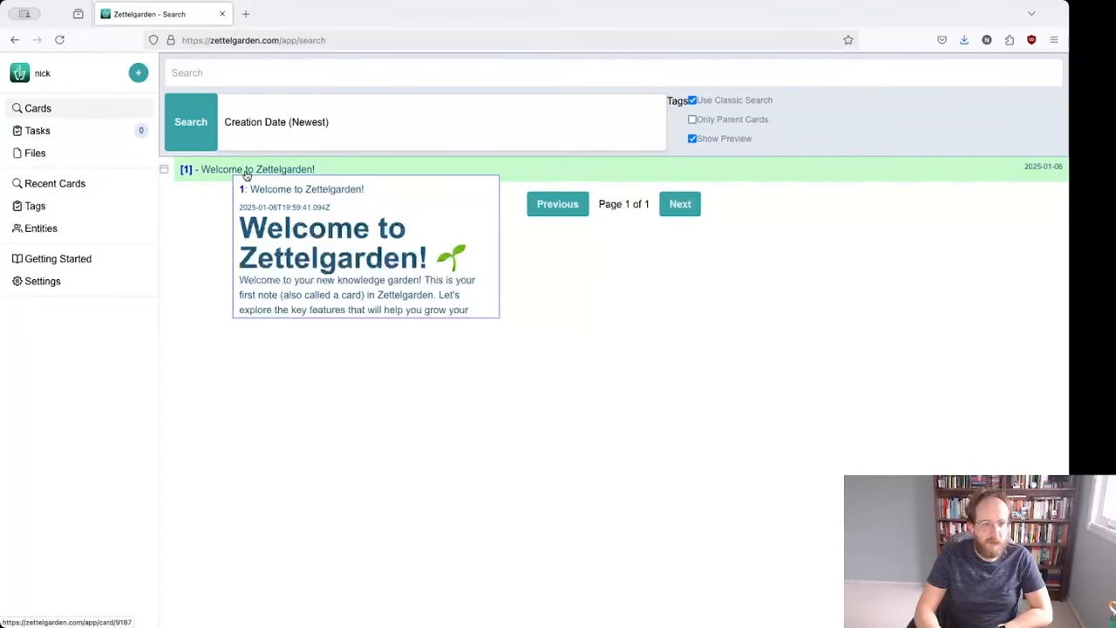
pyautogui.click(138, 73)
pyautogui.click(127, 103)
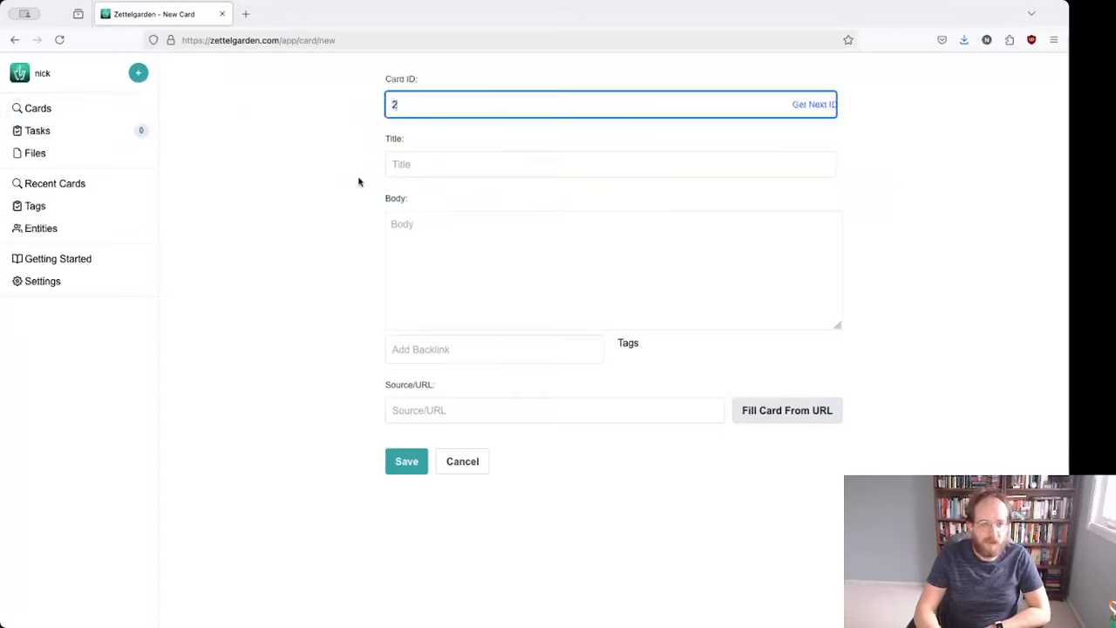
pyautogui.click(420, 166)
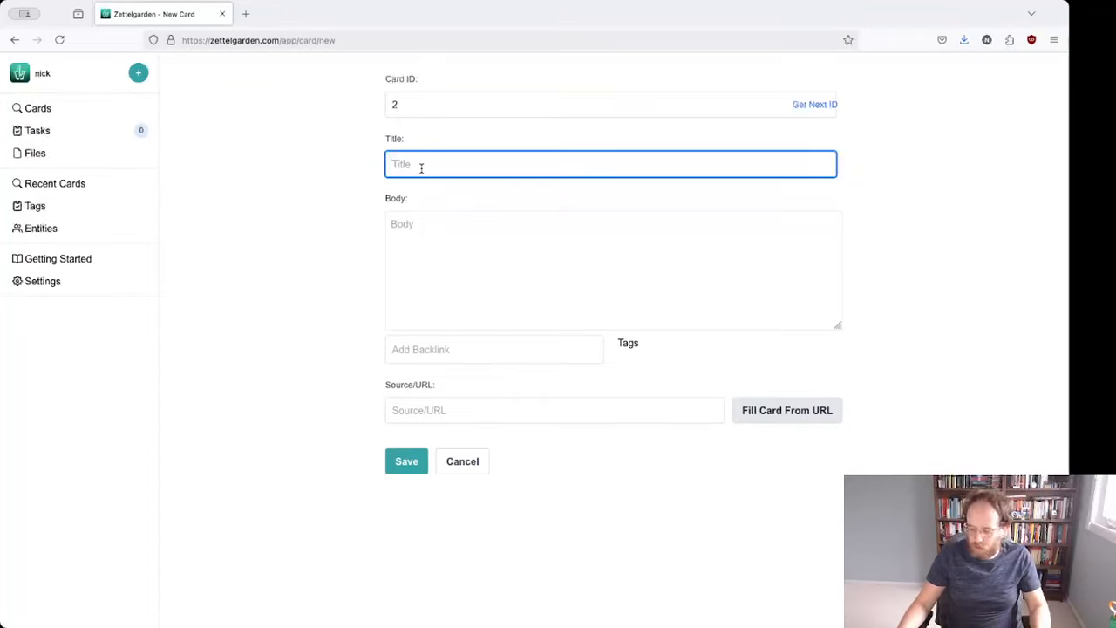
pyautogui.write('Larg')
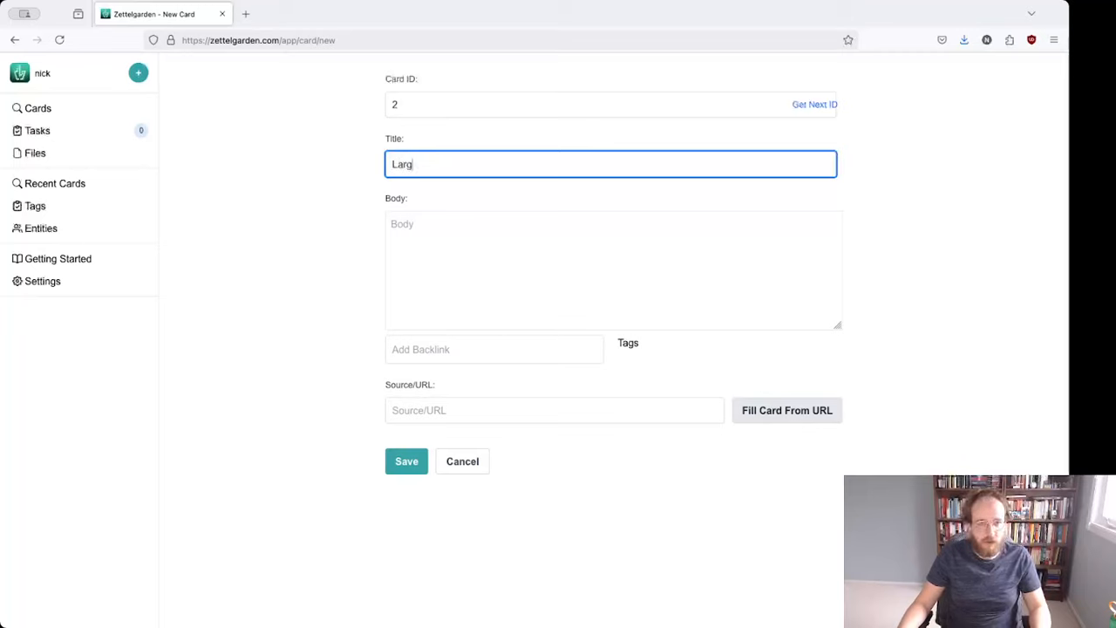
pyautogui.write('e Language Model')
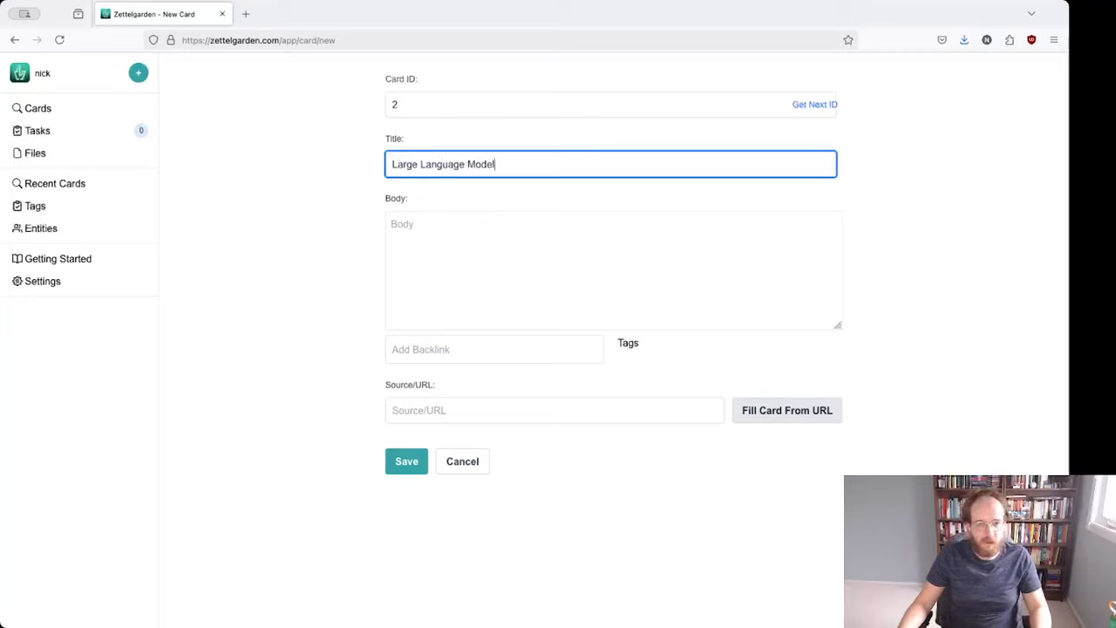
pyautogui.write('s (LLMs)')
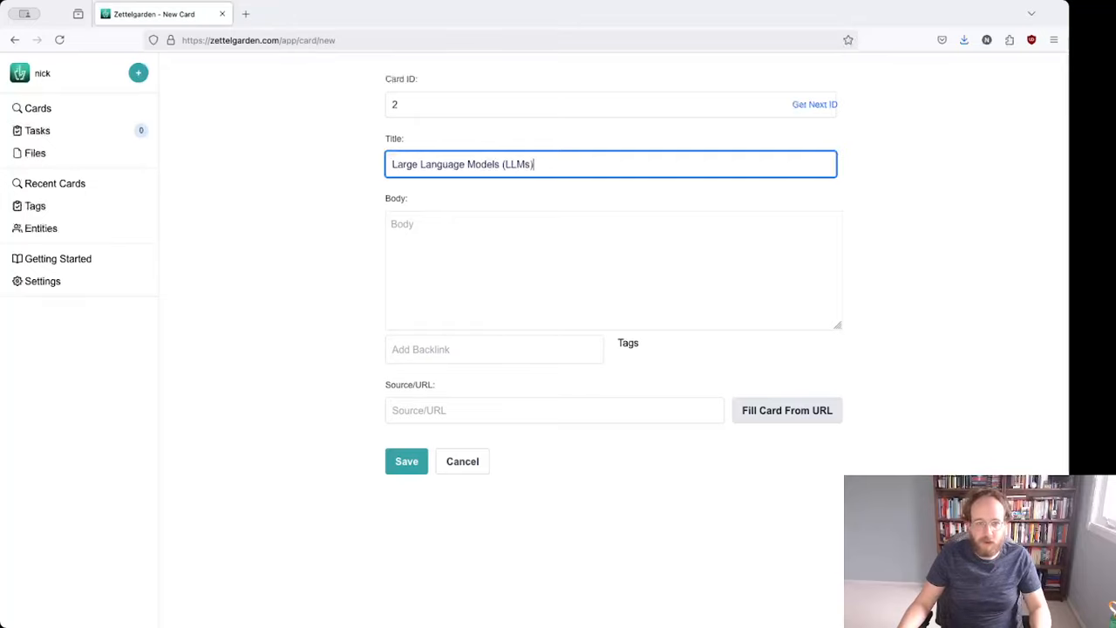
pyautogui.click(410, 466)
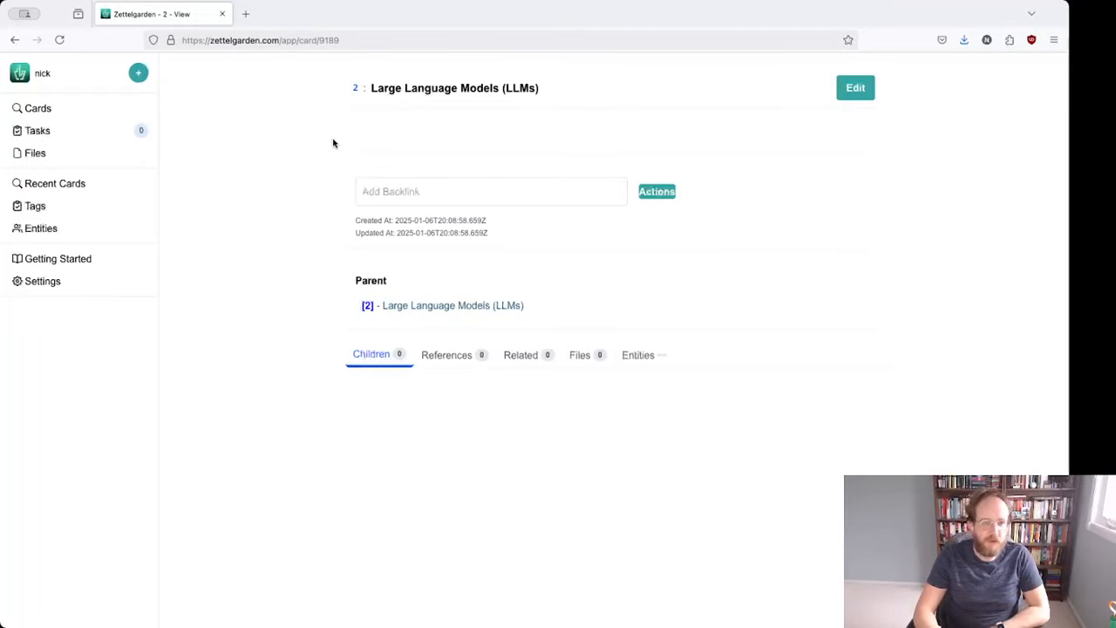
pyautogui.click(138, 72)
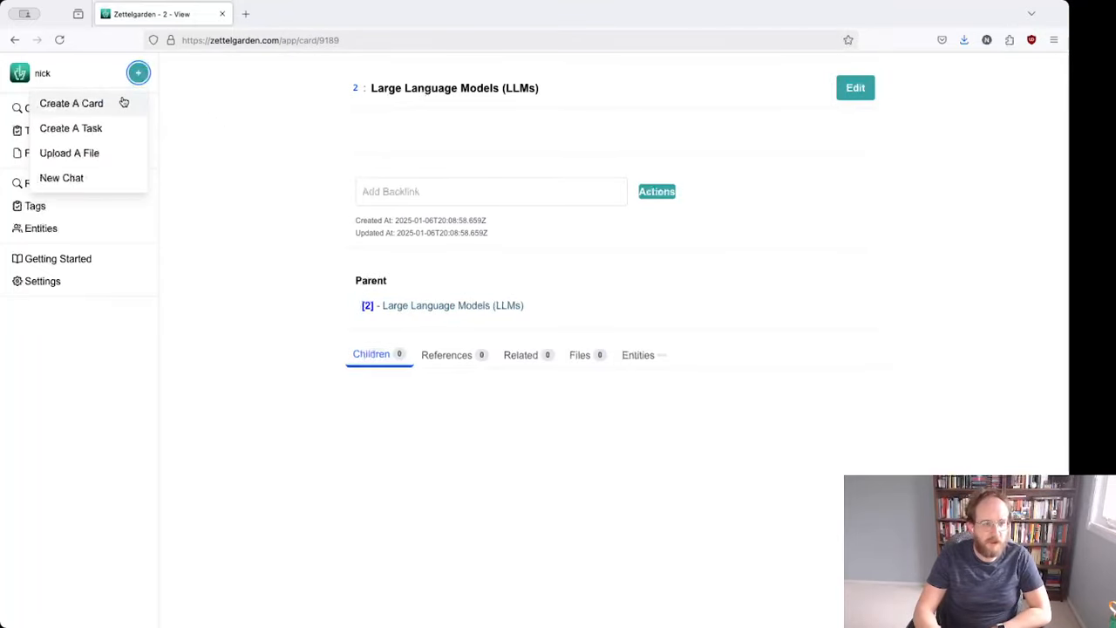
pyautogui.click(123, 102)
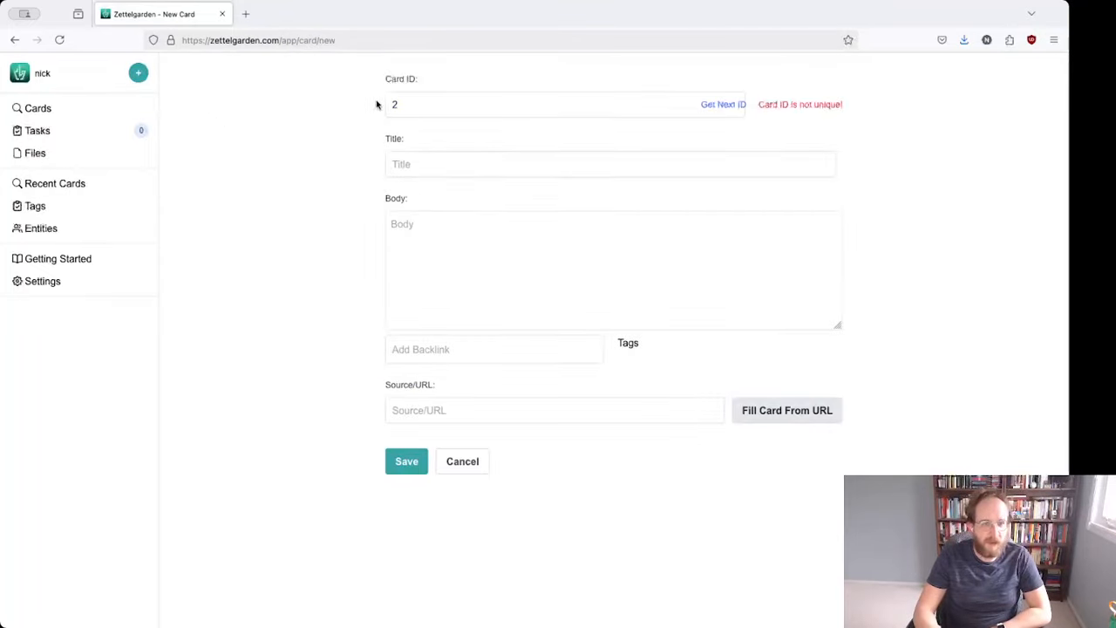
pyautogui.click(720, 105)
pyautogui.click(625, 162)
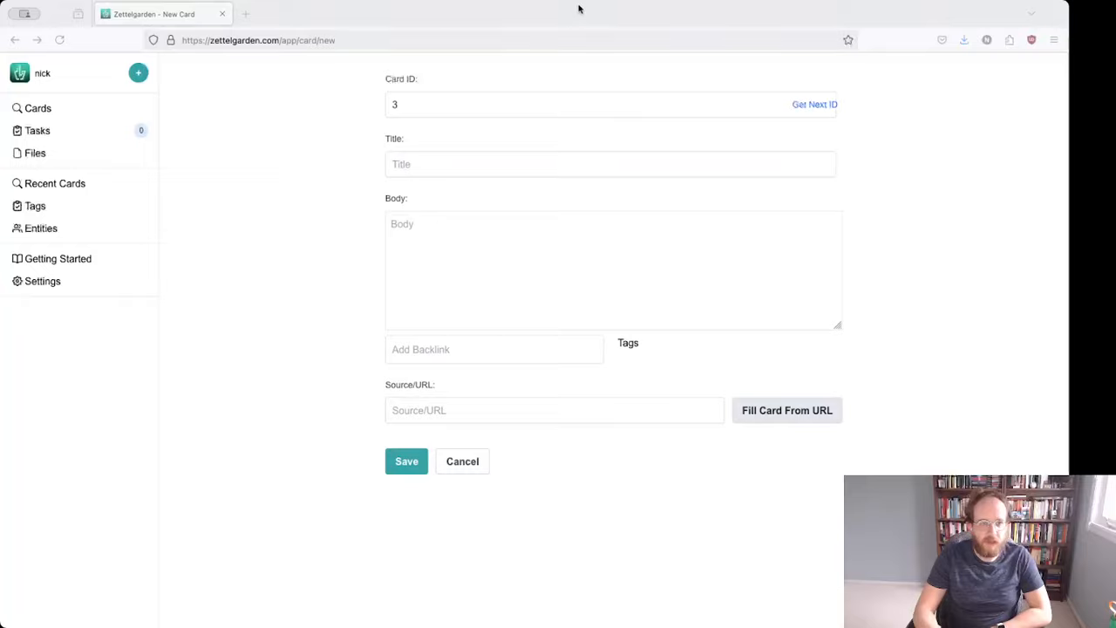
pyautogui.click(1039, 259)
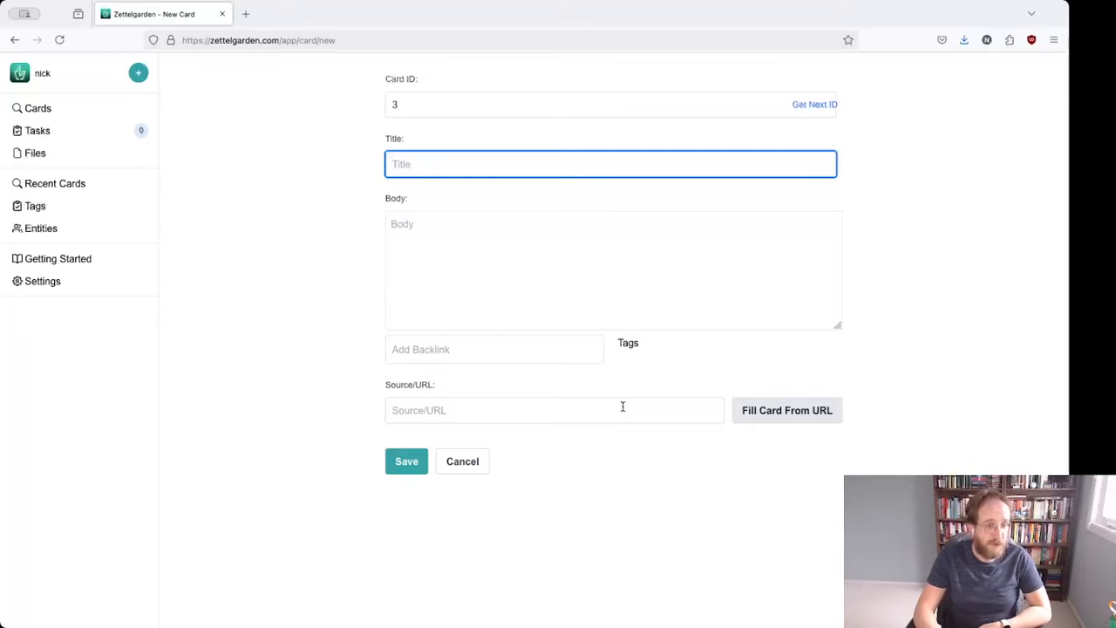
pyautogui.rightClick(622, 406)
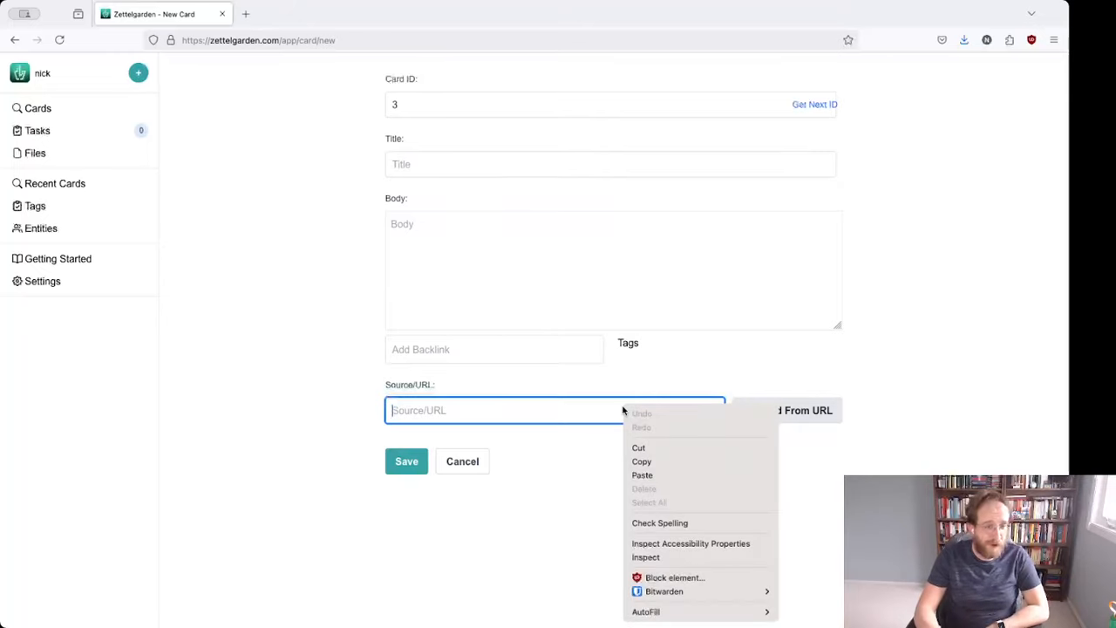
pyautogui.click(669, 476)
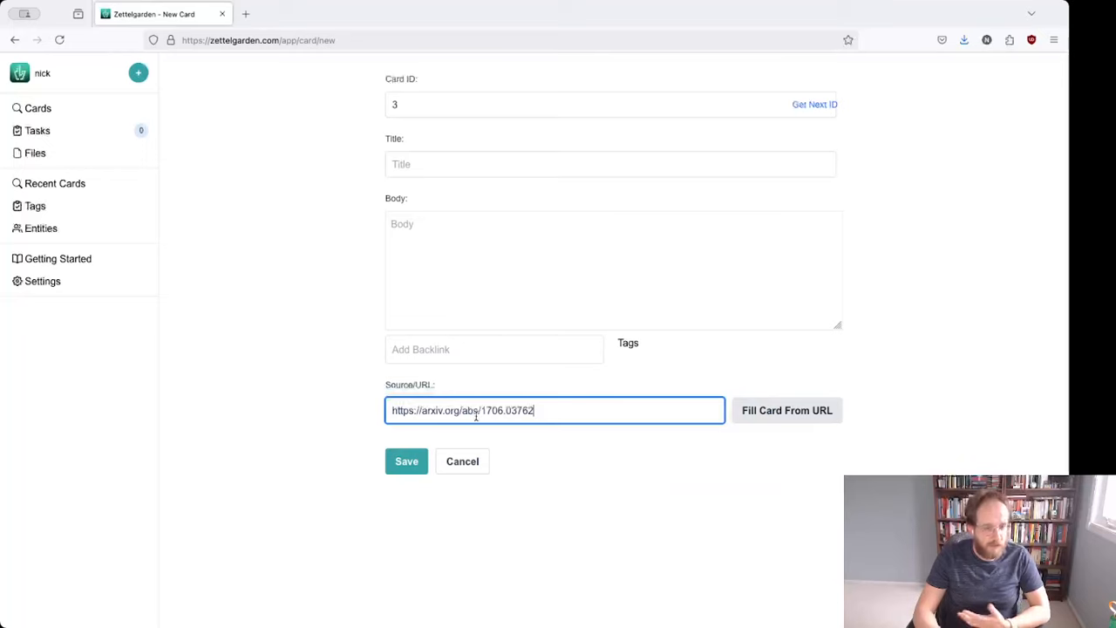
pyautogui.click(765, 417)
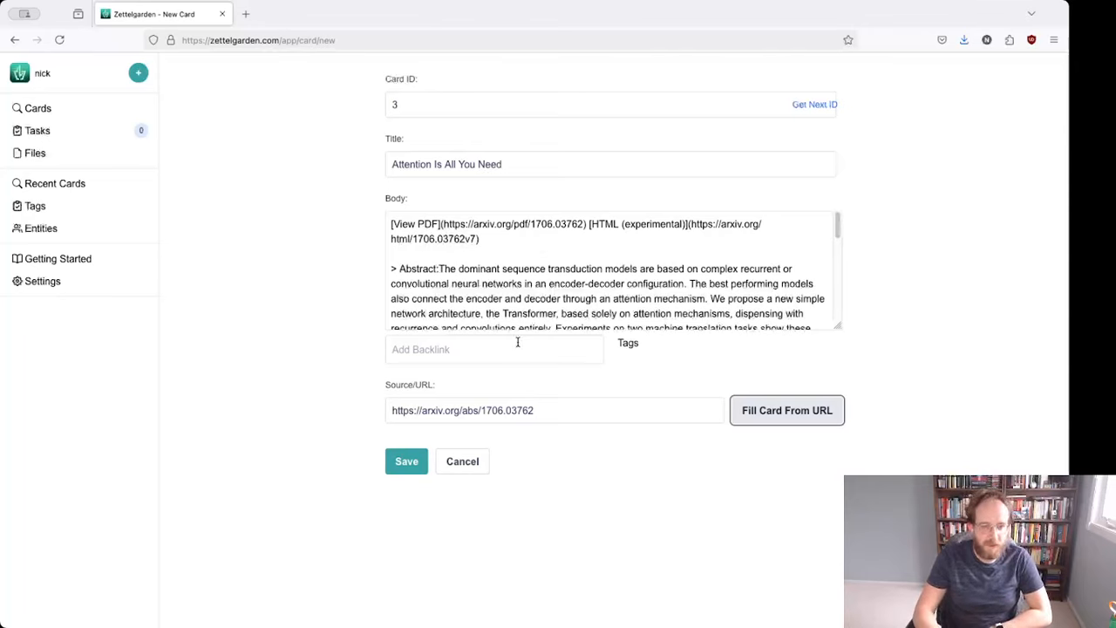
# - Review the imported body text, add the #reference tag to the card and save it
pyautogui.scroll(-4, 422, 271)
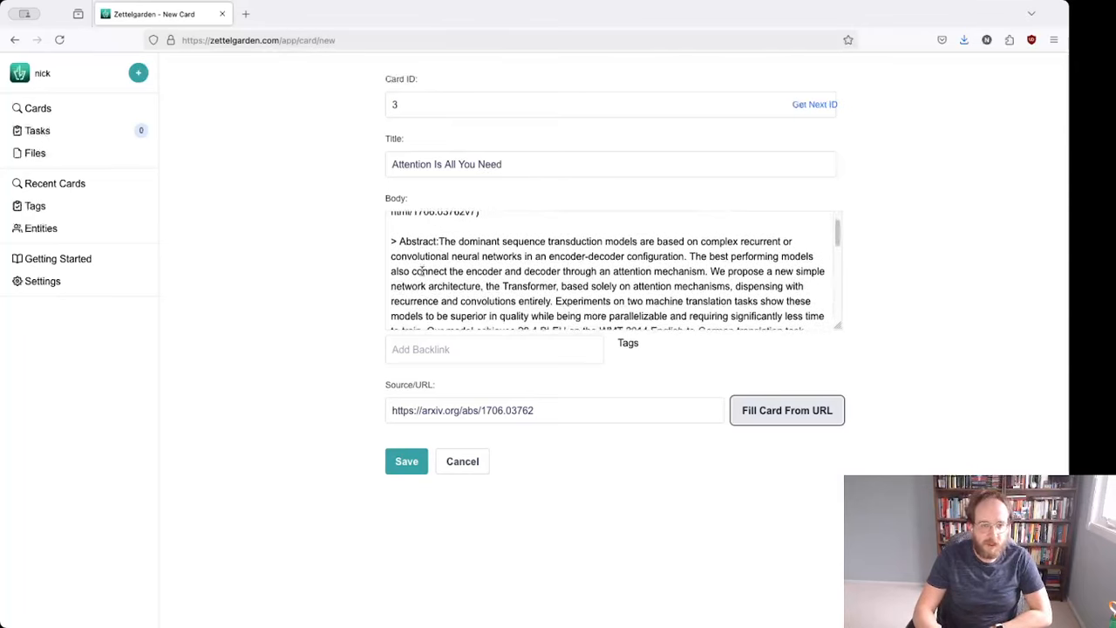
pyautogui.scroll(-3, 422, 271)
pyautogui.scroll(-1, 422, 271)
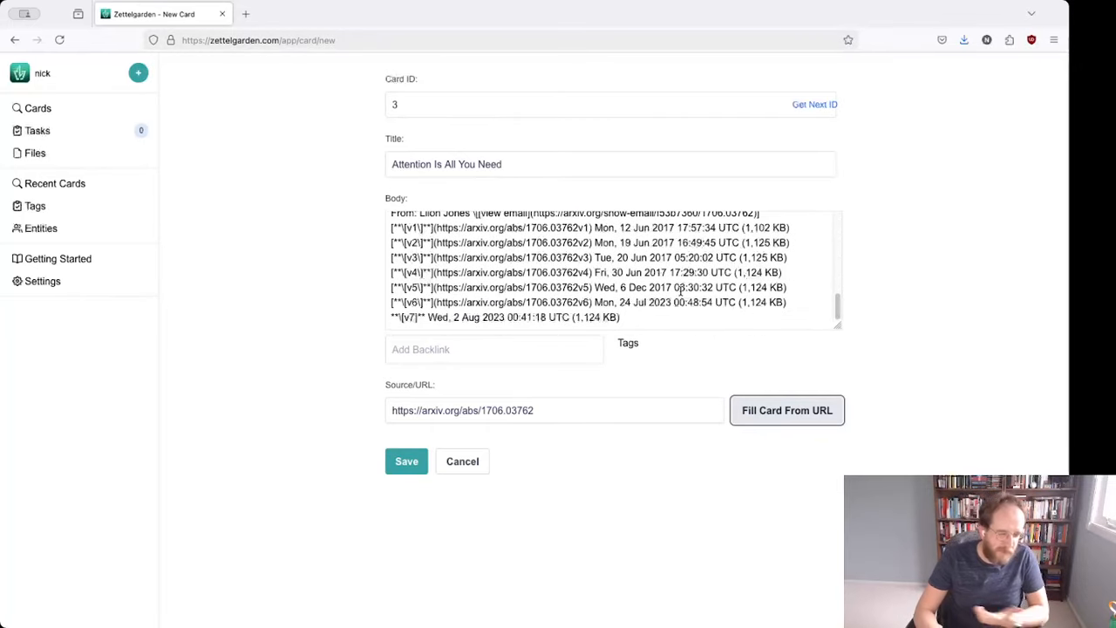
pyautogui.click(629, 346)
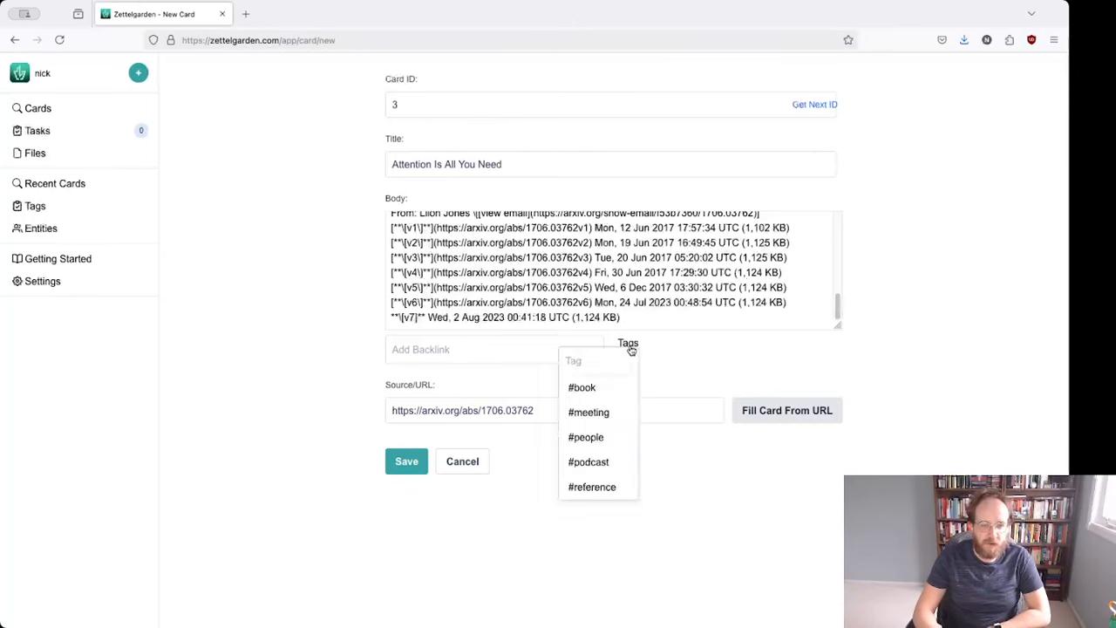
pyautogui.click(608, 490)
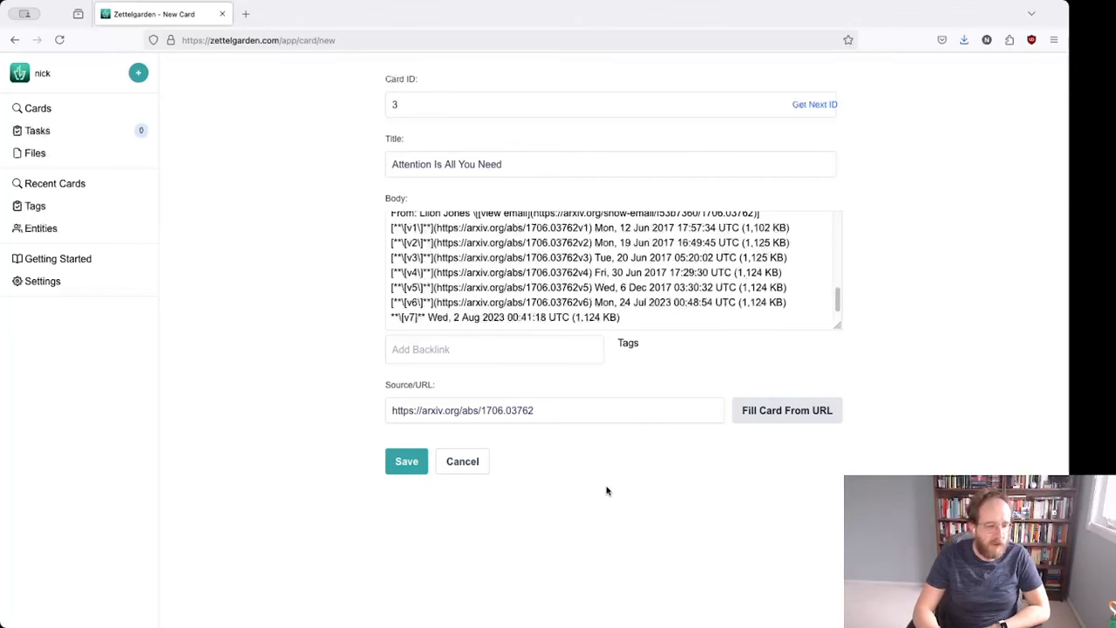
pyautogui.click(404, 462)
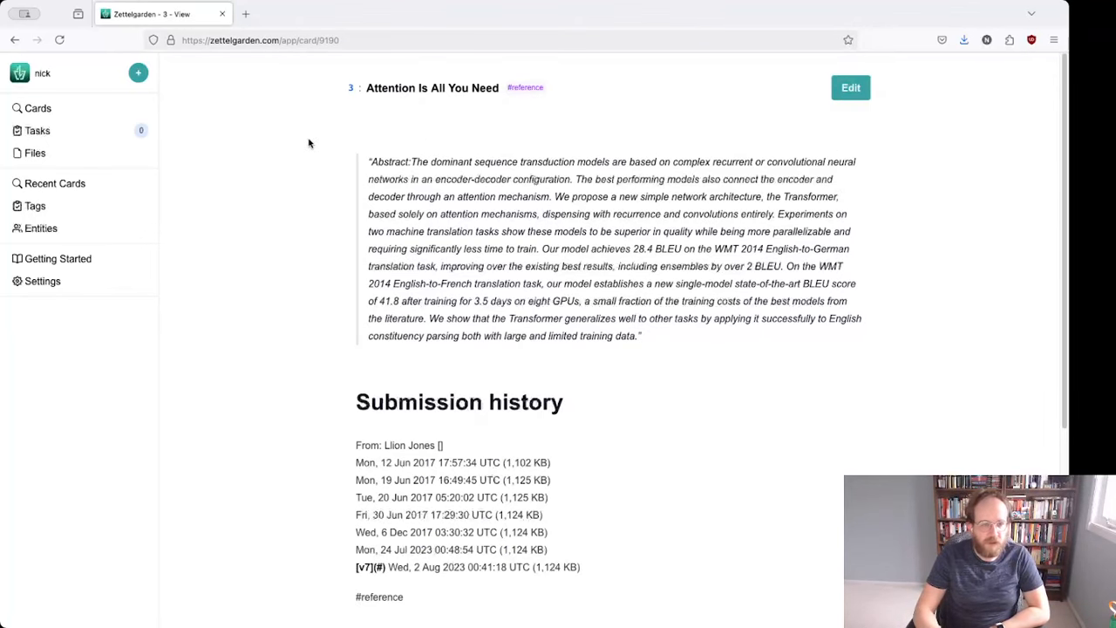
# - Start a child card from the "Large Language Models (LLMs)" card, giving it the card ID 2/A
pyautogui.click(71, 109)
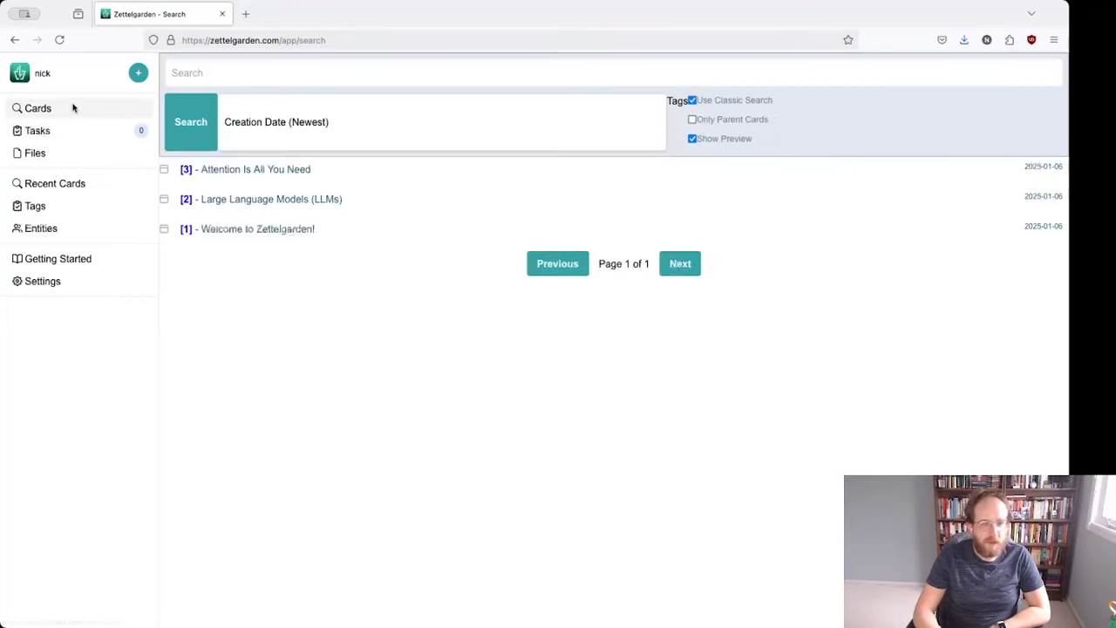
pyautogui.click(249, 202)
pyautogui.click(138, 72)
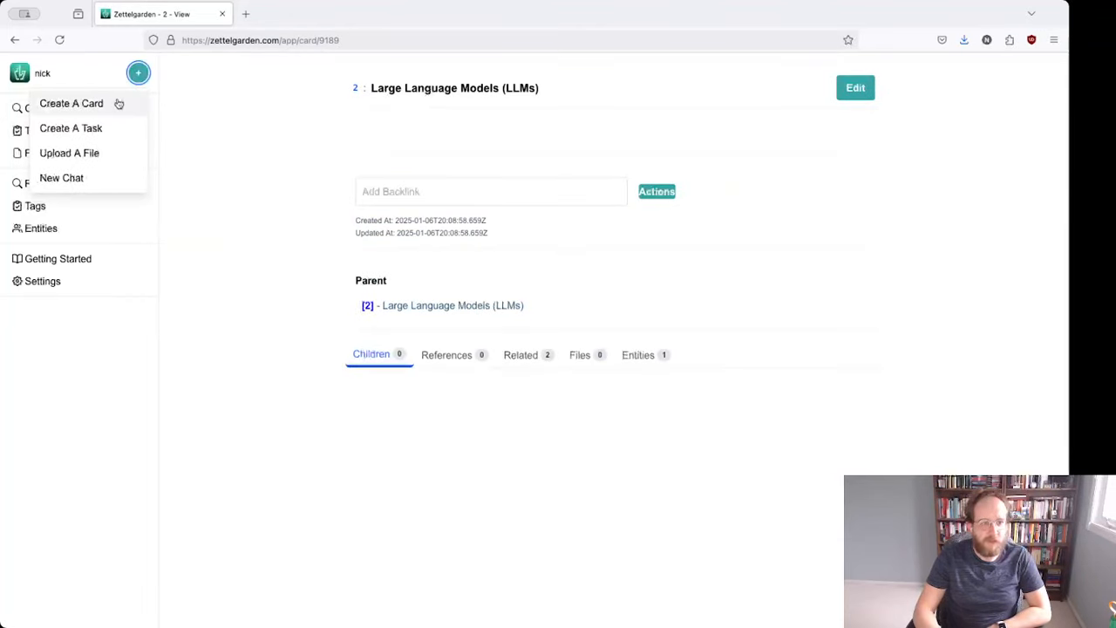
pyautogui.click(119, 104)
pyautogui.click(433, 109)
pyautogui.write('/')
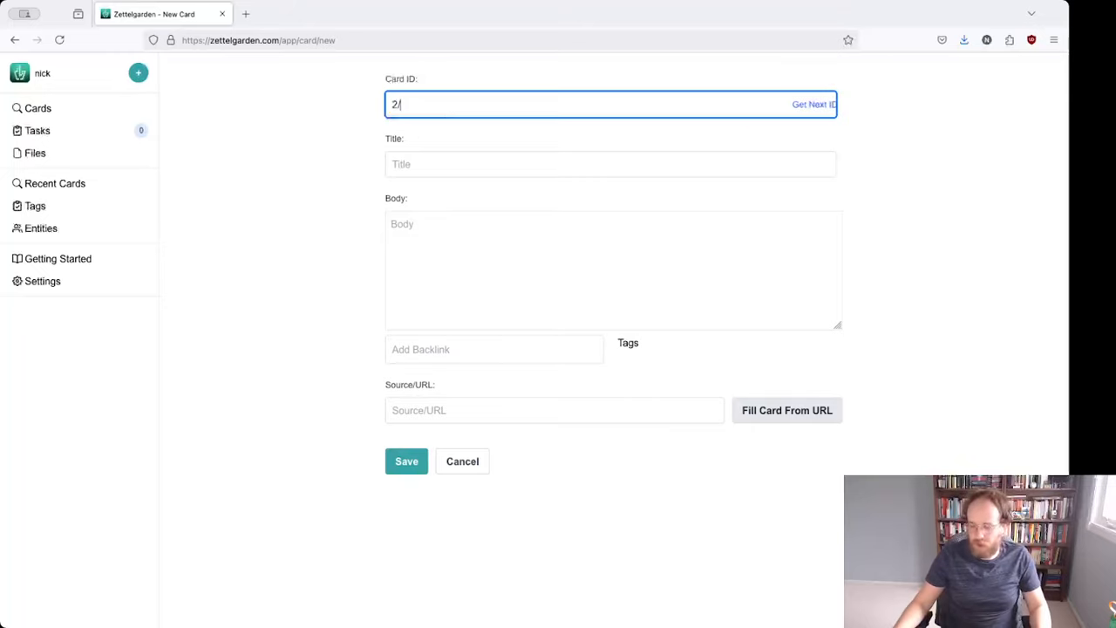
pyautogui.write('A')
pyautogui.press('Tab')
pyautogui.press('Tab')
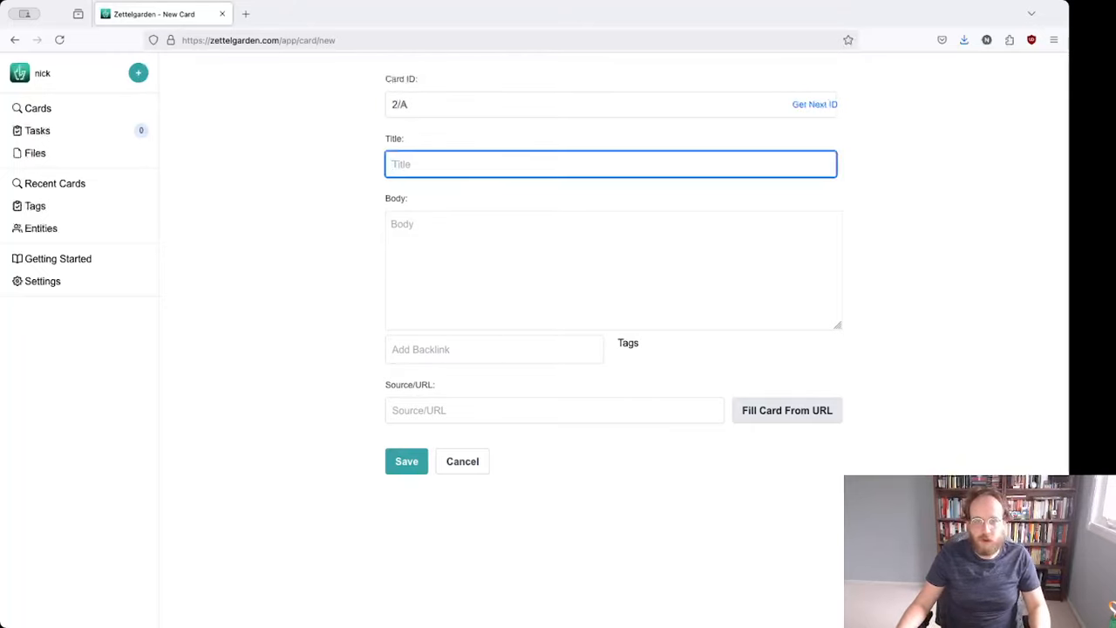
# - Title the card "Transformer Architecture" and enter the body text "LLMs use the transformer architecture to process text."
pyautogui.write('Transformer Ar')
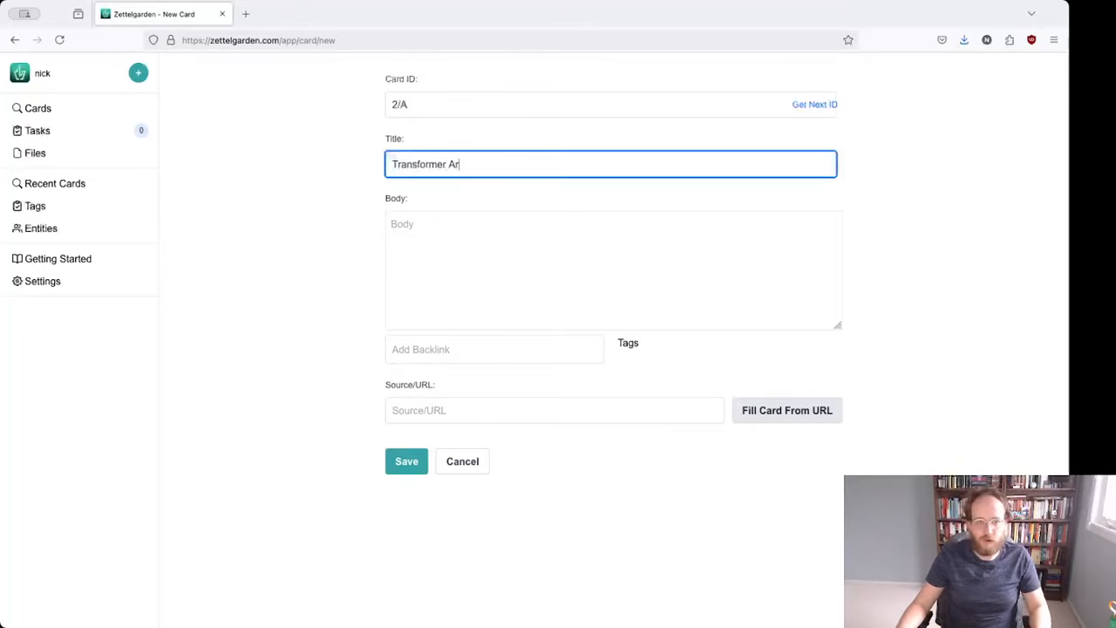
pyautogui.write('chitecture')
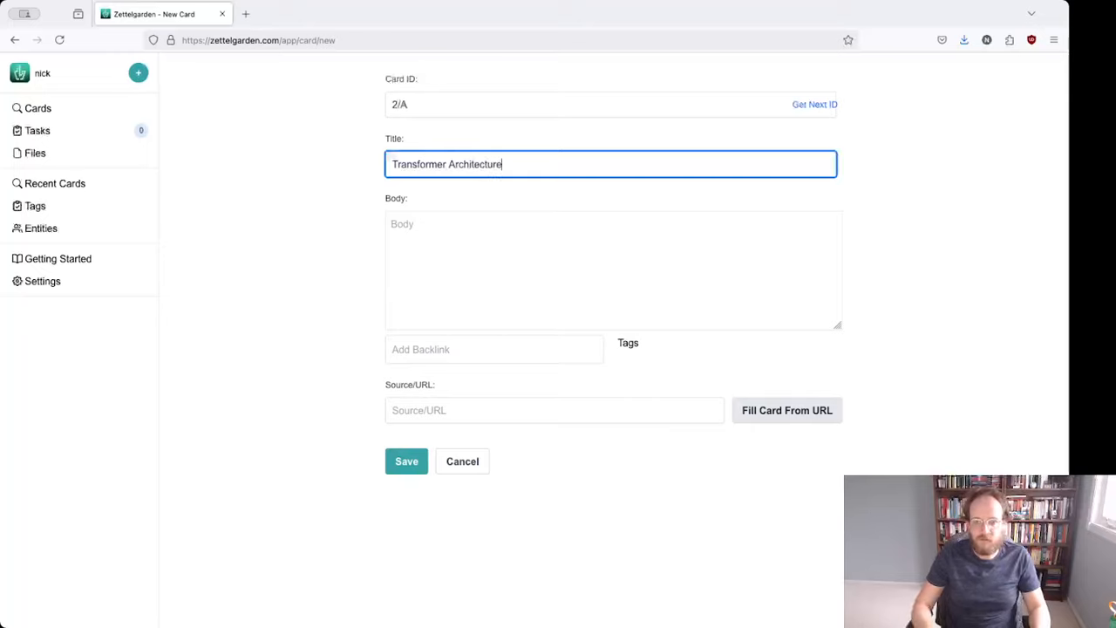
pyautogui.click(546, 275)
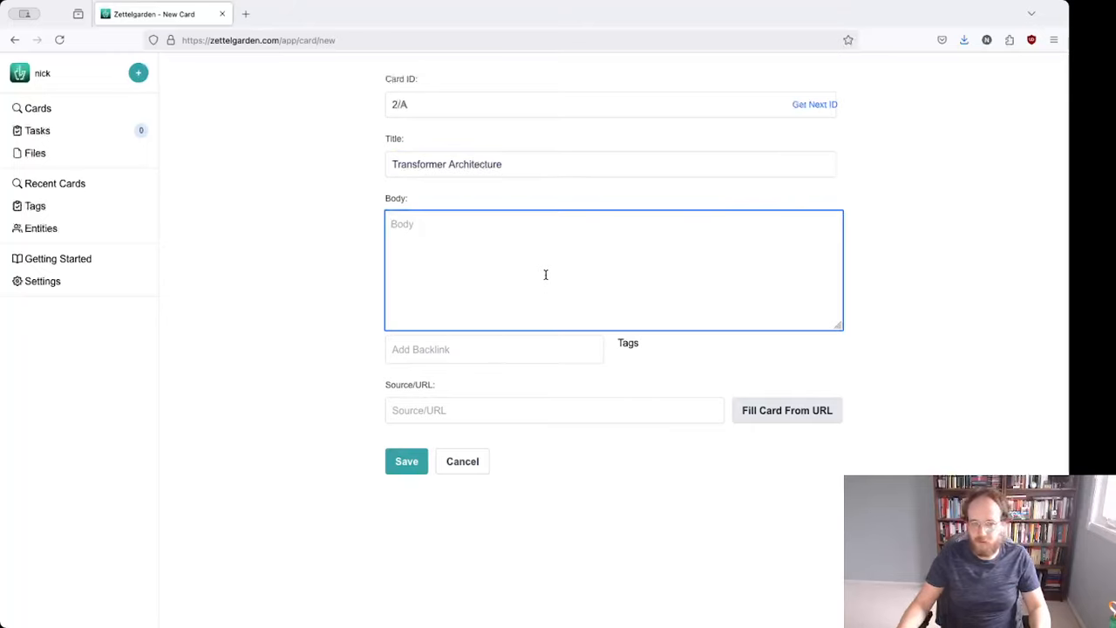
pyautogui.write('LLM')
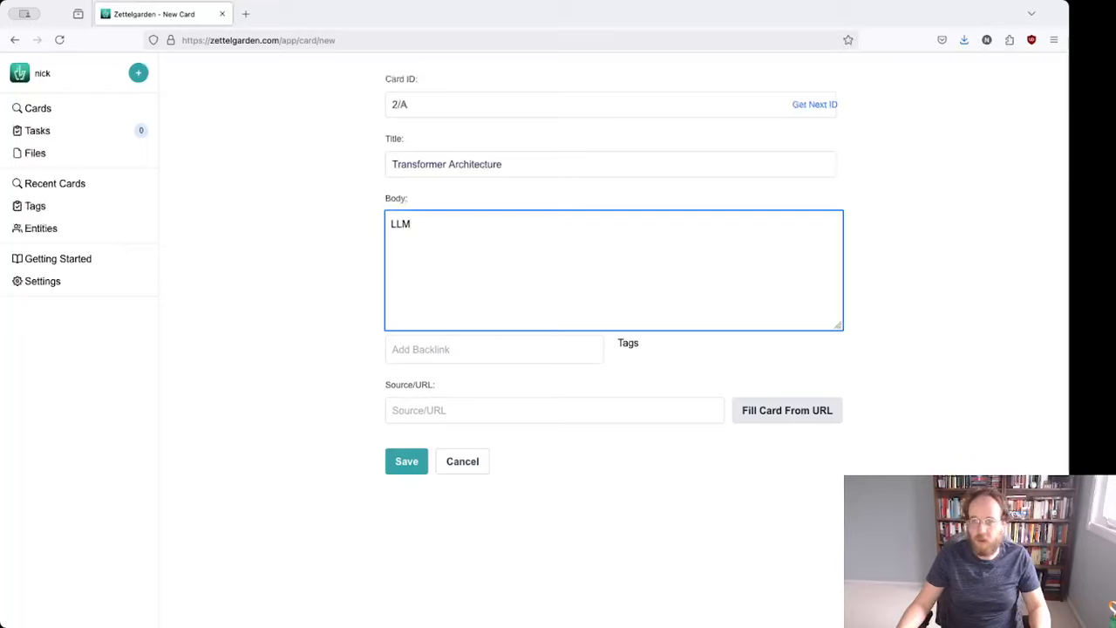
pyautogui.write('s use the transf')
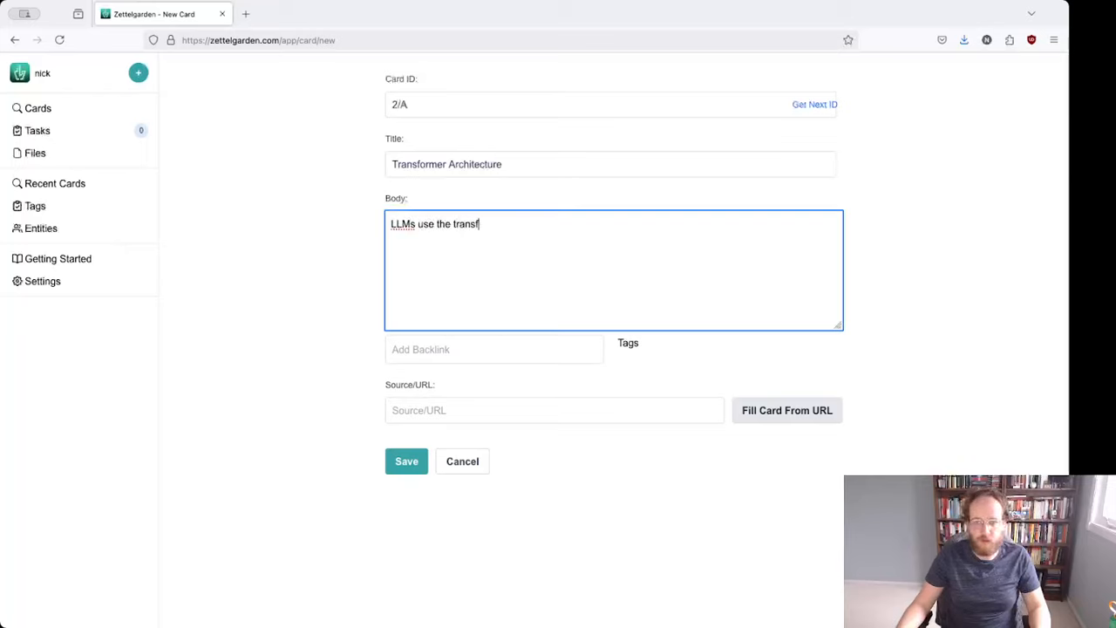
pyautogui.write('ormer archi')
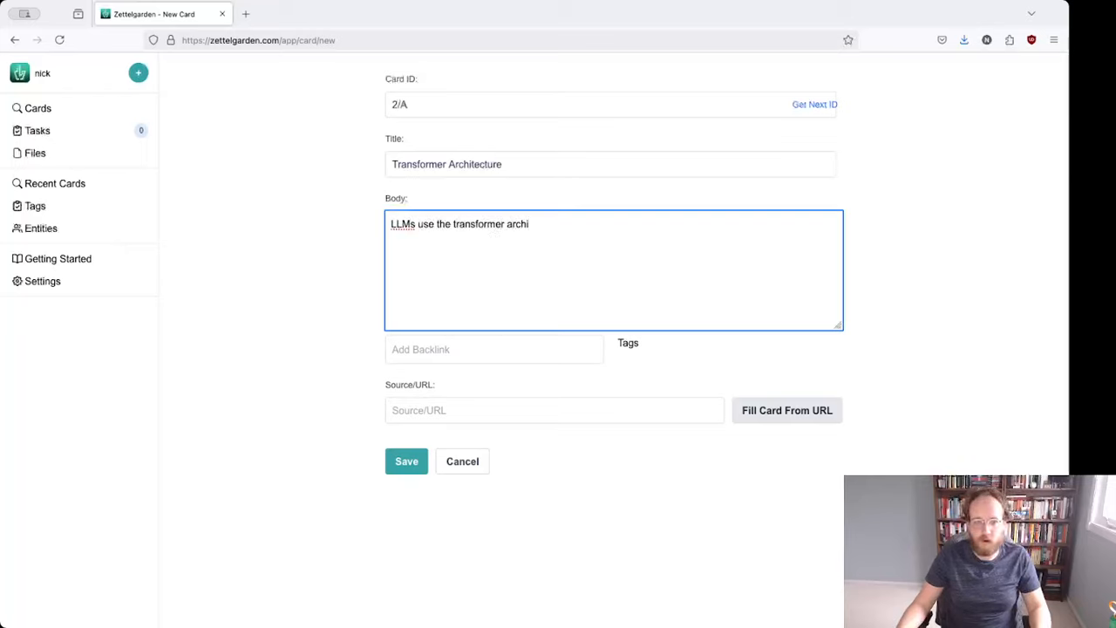
pyautogui.write('tecture to process text.')
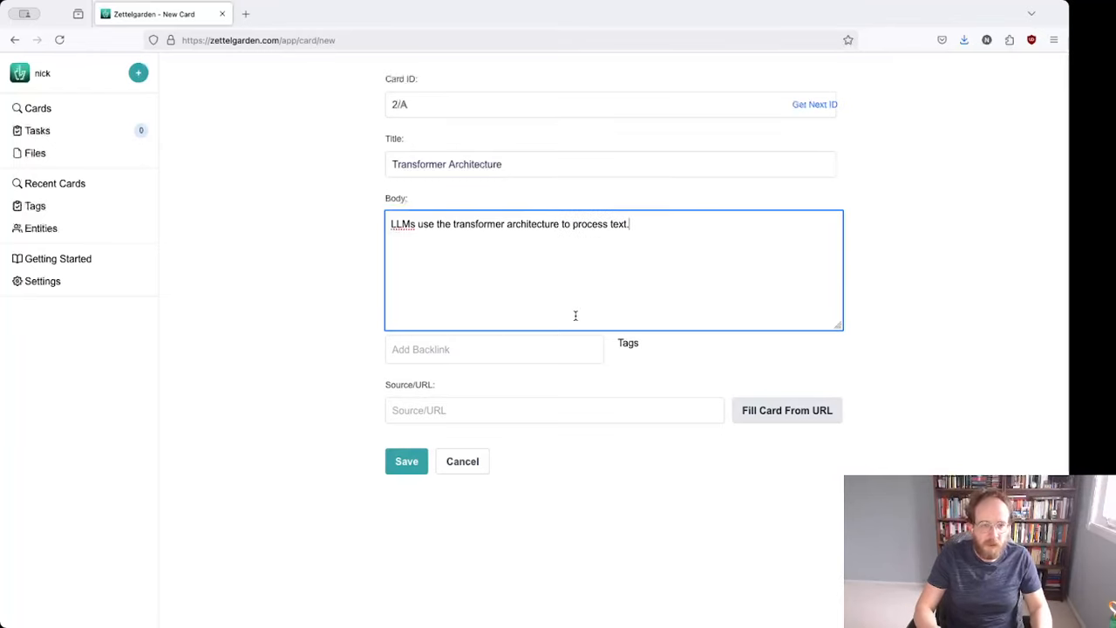
# - Add a backlink to card 3, "Attention Is All You Need", and save the new card
pyautogui.click(525, 356)
pyautogui.write('3.')
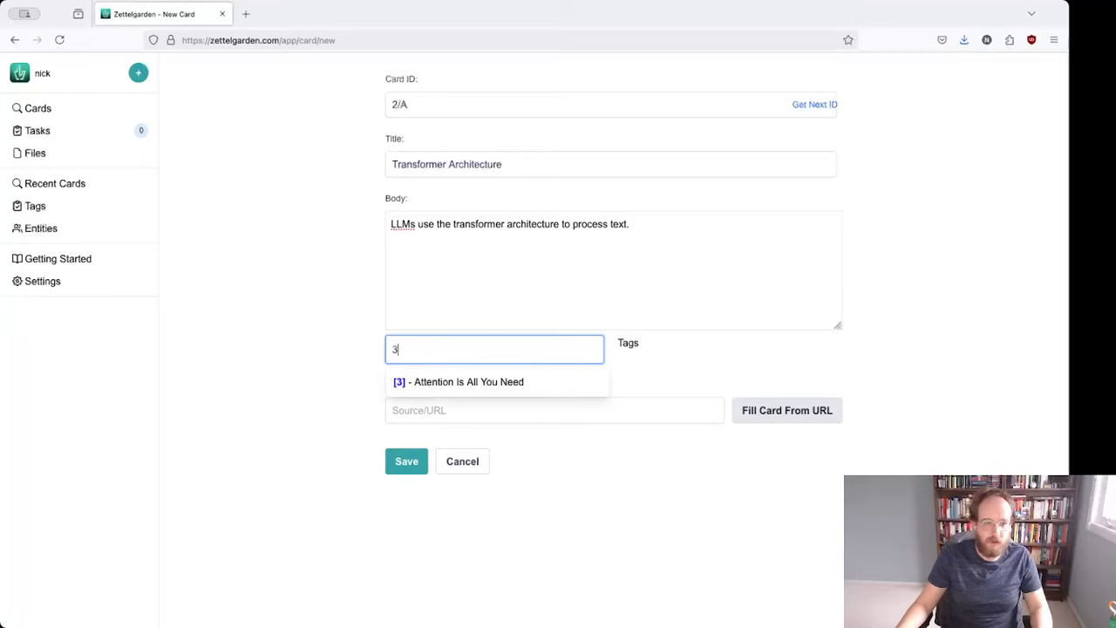
pyautogui.click(508, 381)
pyautogui.click(401, 461)
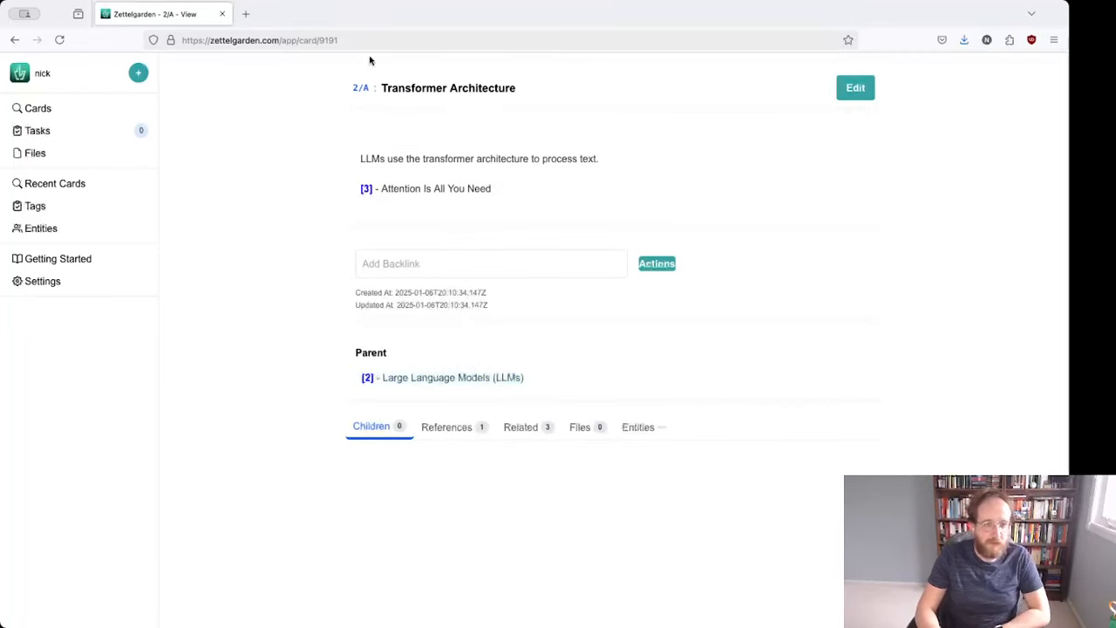
# - Check the card's ID and backlink, and follow the link to the "Attention Is All You Need" card
pyautogui.moveTo(349, 91); pyautogui.dragTo(384, 427)
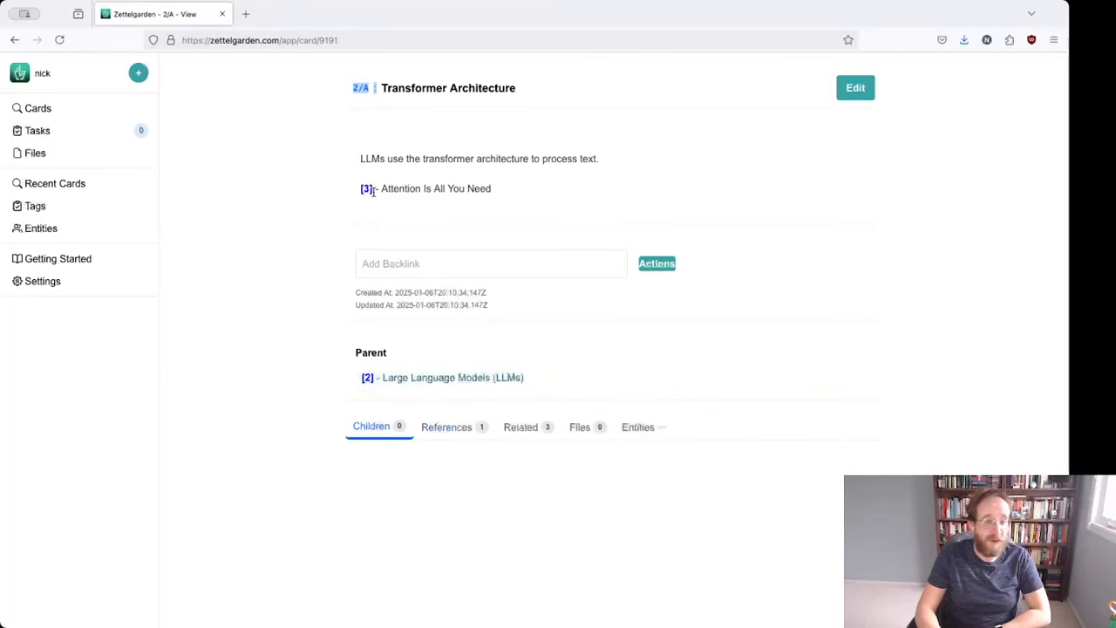
pyautogui.moveTo(386, 188); pyautogui.dragTo(492, 189)
pyautogui.click(402, 158)
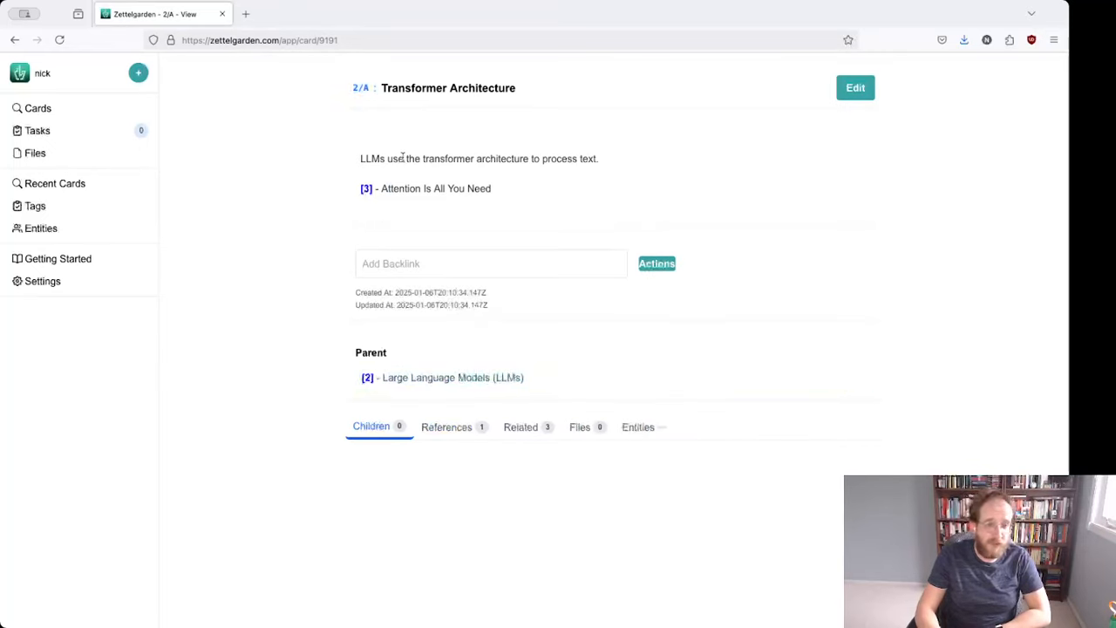
pyautogui.click(365, 189)
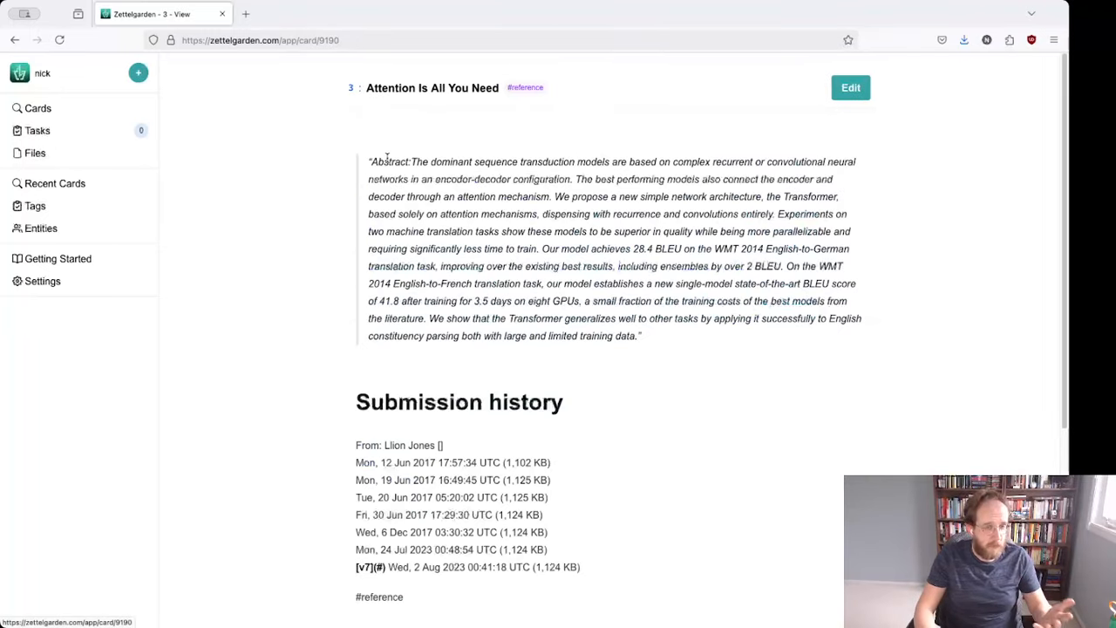
# - Examine the "Attention Is All You Need" card's references, follow the one to "Transformer Architecture", and return to card 3 through its references
pyautogui.scroll(-3, 387, 162)
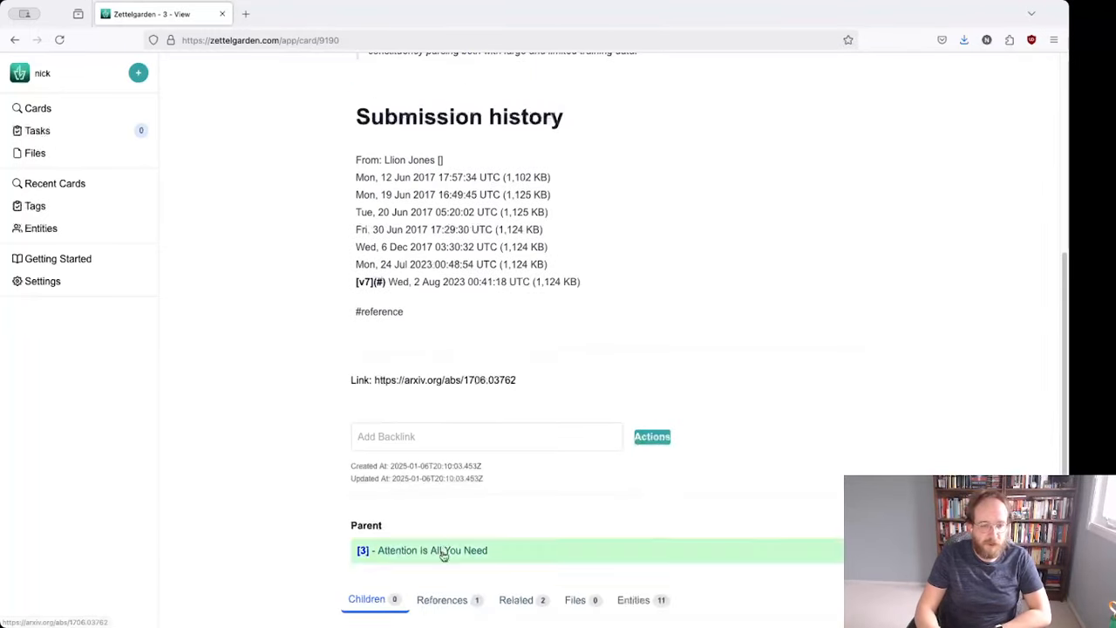
pyautogui.click(442, 600)
pyautogui.scroll(-1, 443, 600)
pyautogui.moveTo(442, 599)
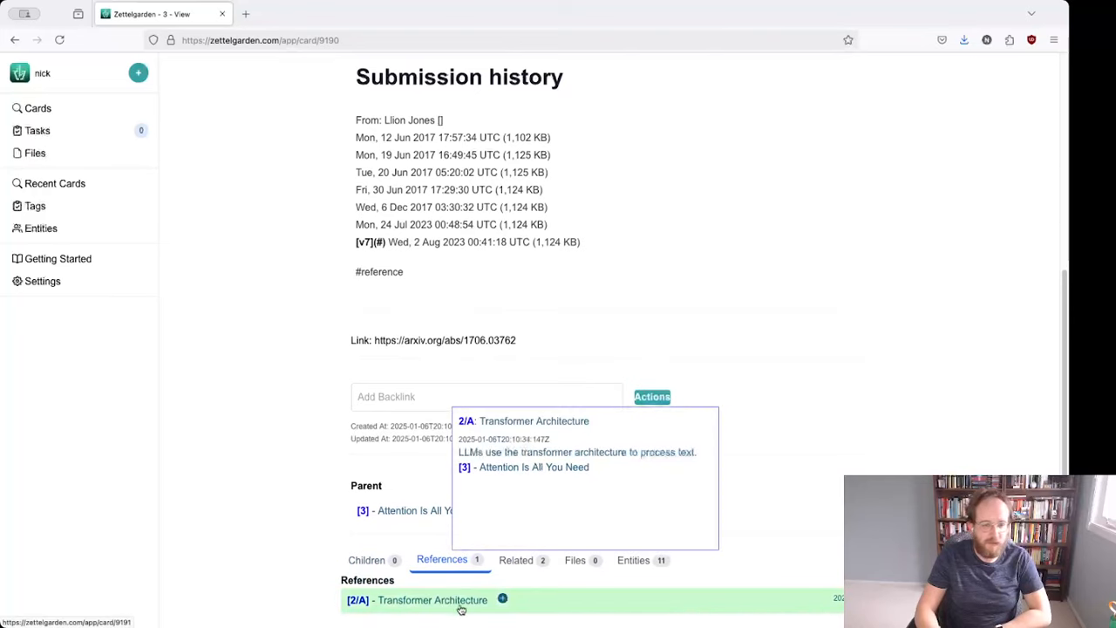
pyautogui.click(442, 602)
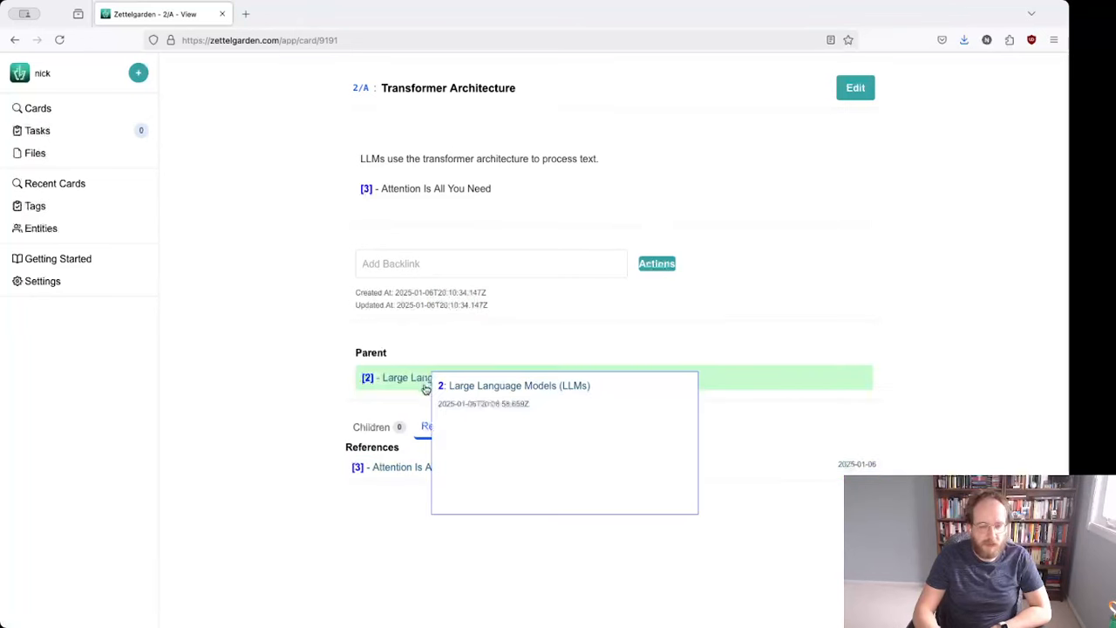
pyautogui.click(429, 471)
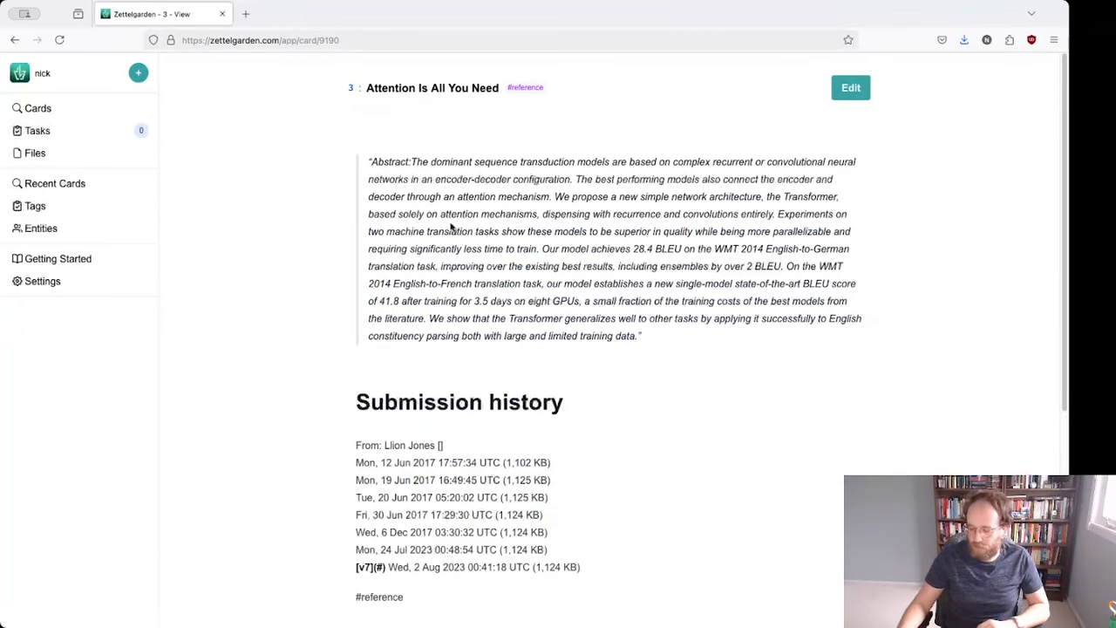
# - Add the task "Finish reading Attention Is All You Need" to card 3, due today, and save it
pyautogui.scroll(-4, 451, 224)
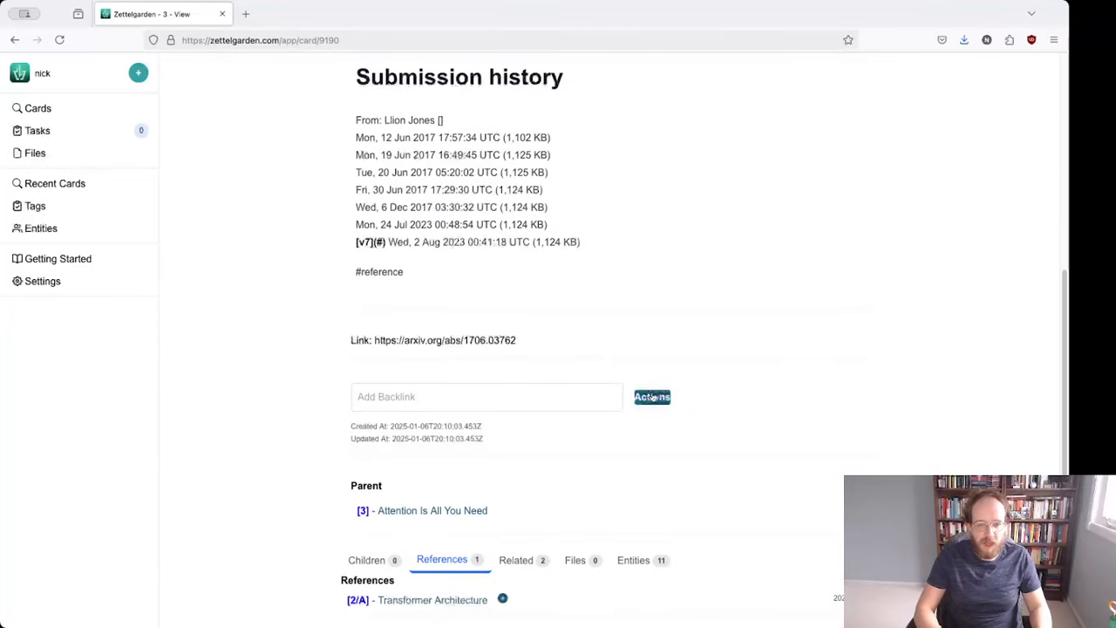
pyautogui.click(652, 397)
pyautogui.click(631, 433)
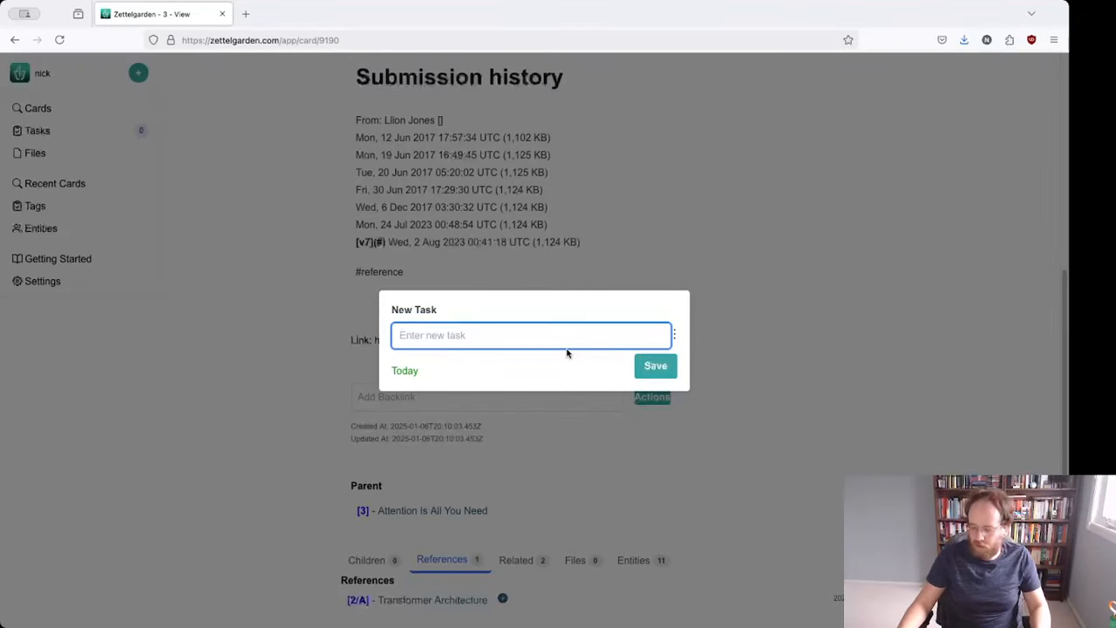
pyautogui.write('Finish reah')
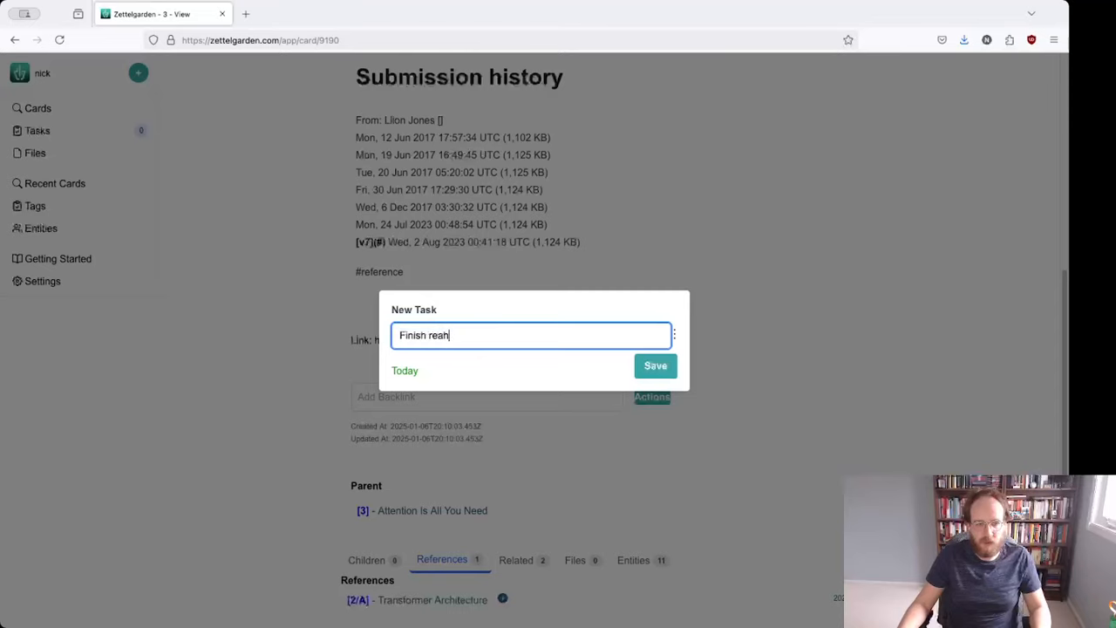
pyautogui.write('ing')
pyautogui.press('BackSpace')
pyautogui.write('ding Att')
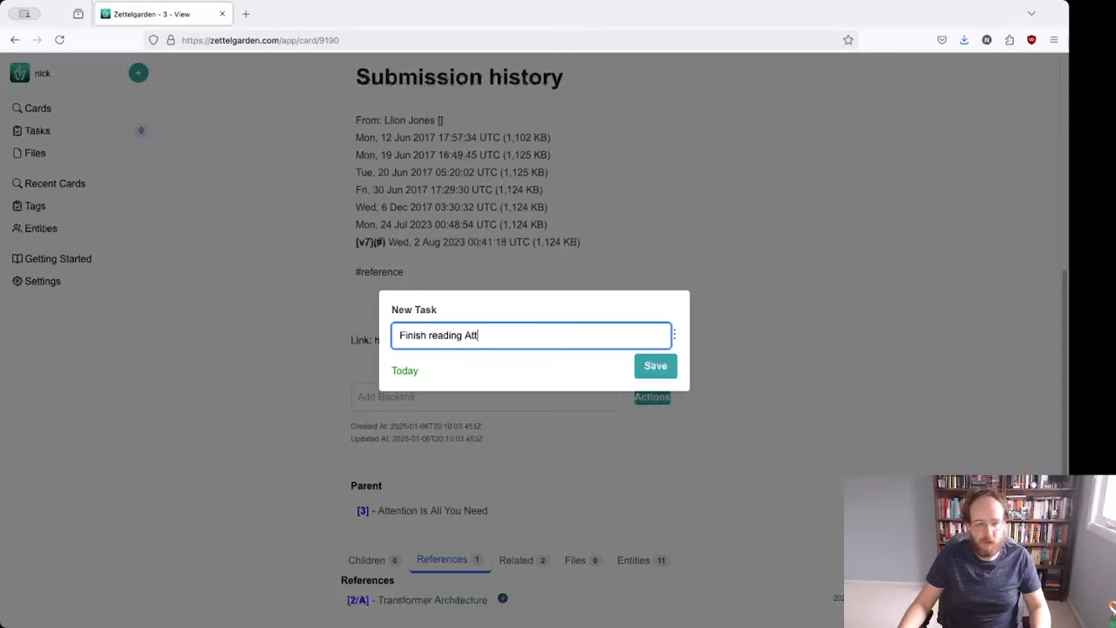
pyautogui.write('ention Is All Y')
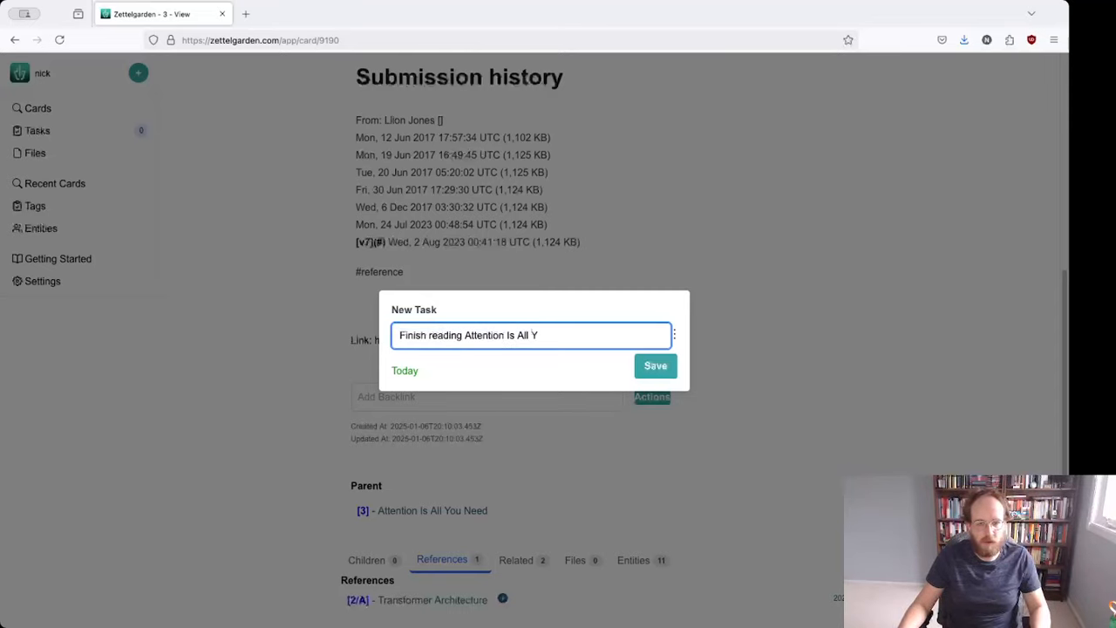
pyautogui.write('ou Need')
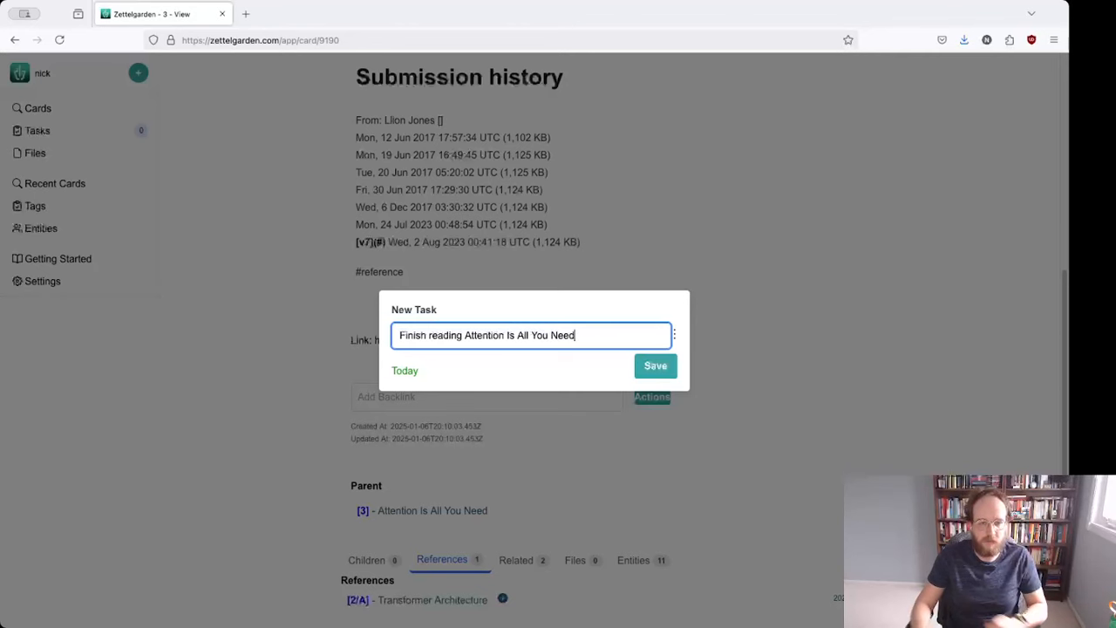
pyautogui.click(656, 366)
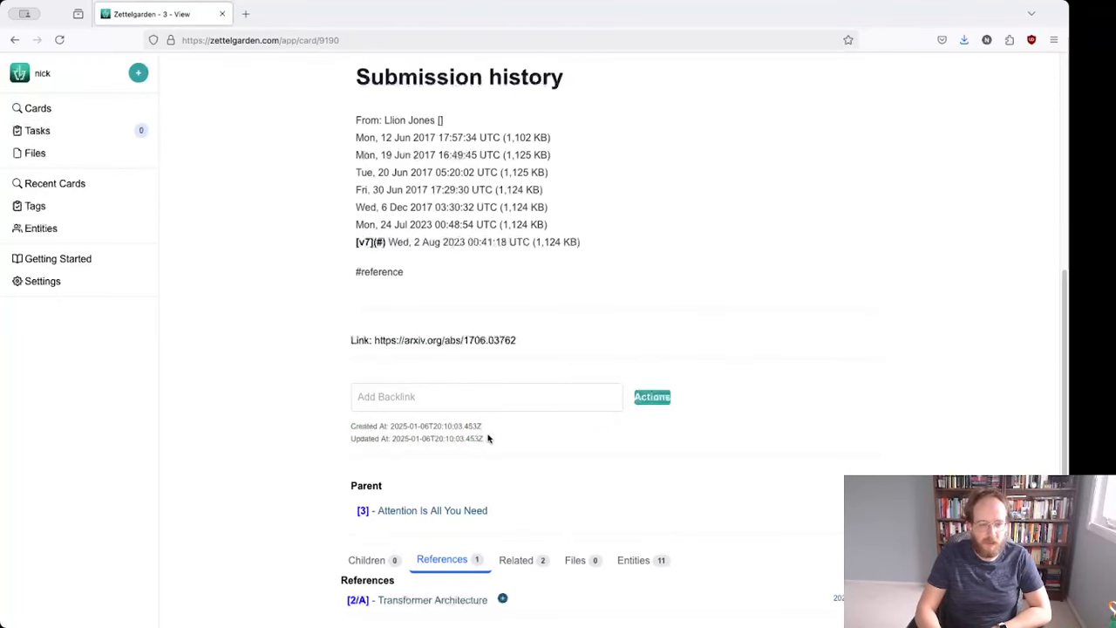
# - Open and reload the task list to check the new reading task, and go to the card list
pyautogui.click(87, 131)
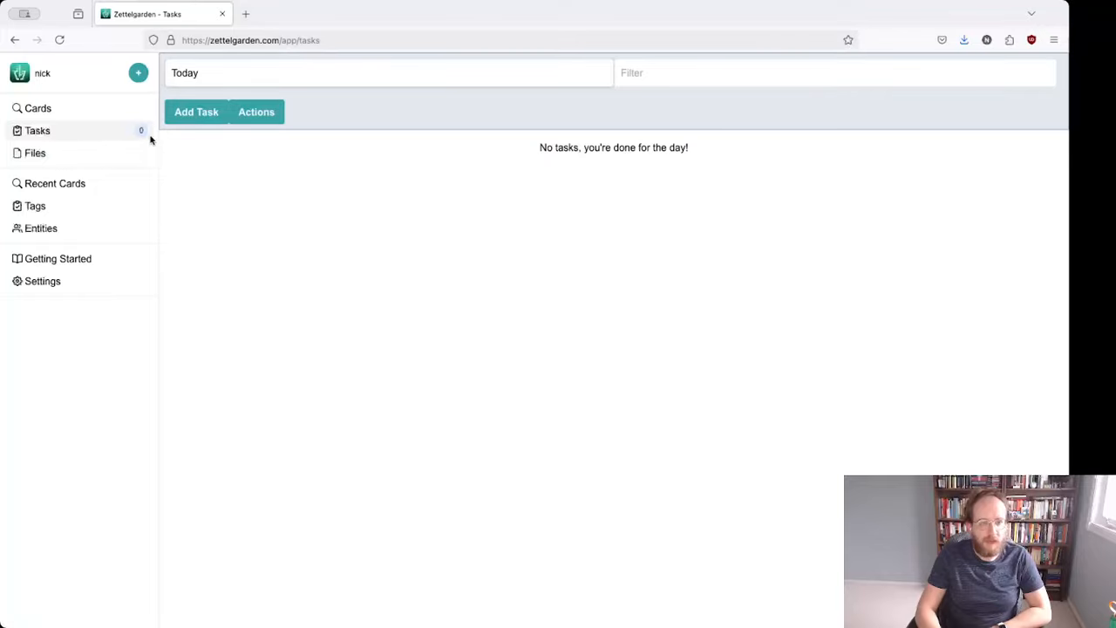
pyautogui.click(59, 39)
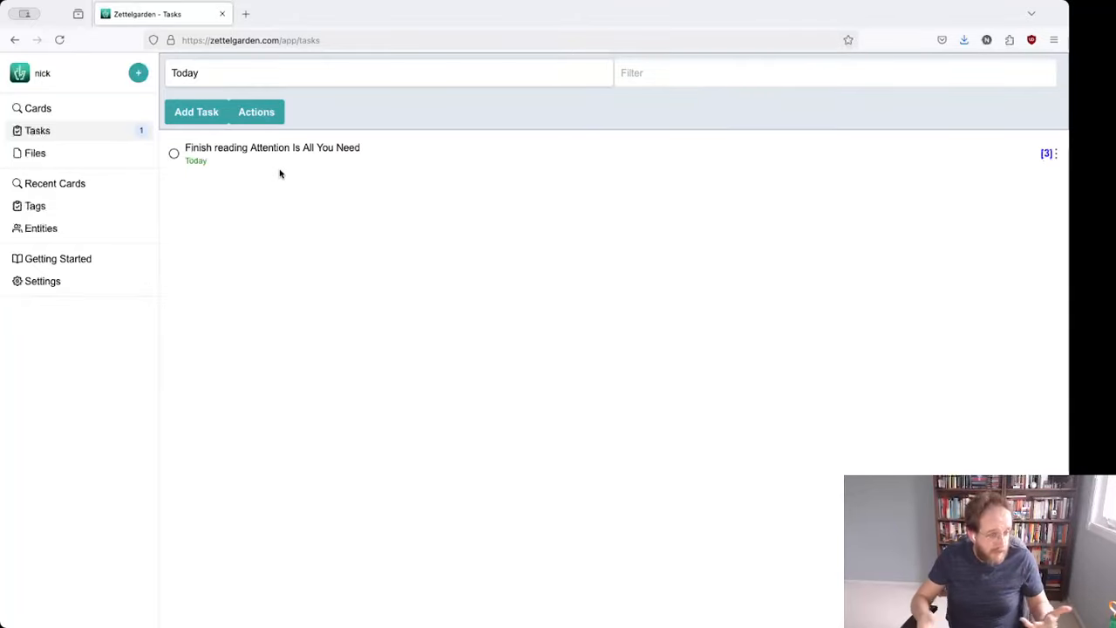
pyautogui.click(37, 119)
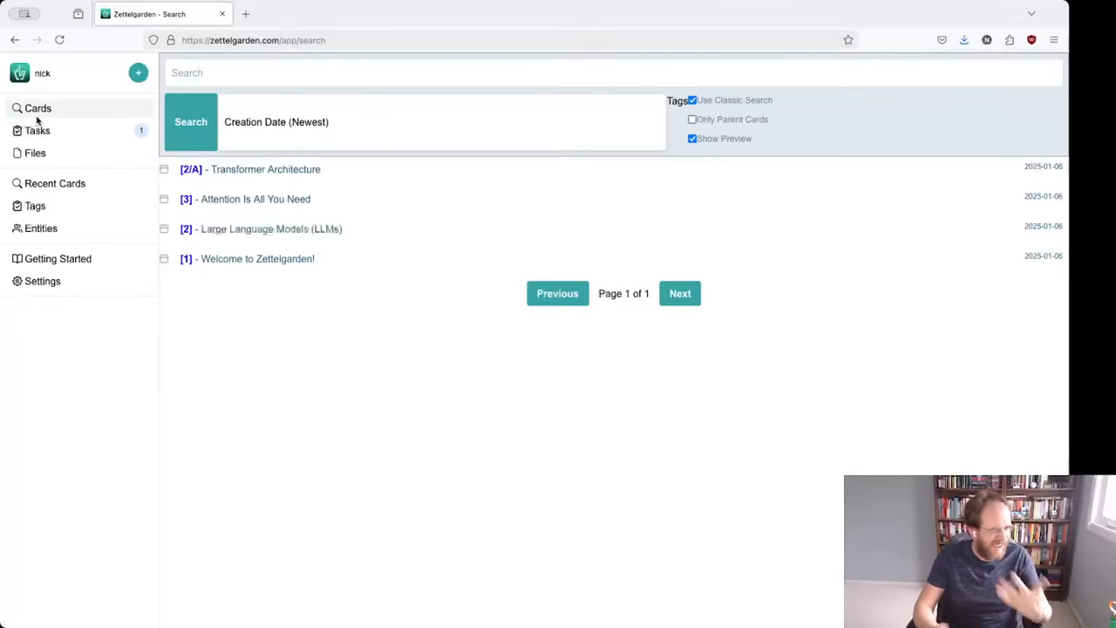
# - Start a new card with ID 4, titled "2025-01-06 - Meeting With" followed by the two attendees' names
pyautogui.click(138, 72)
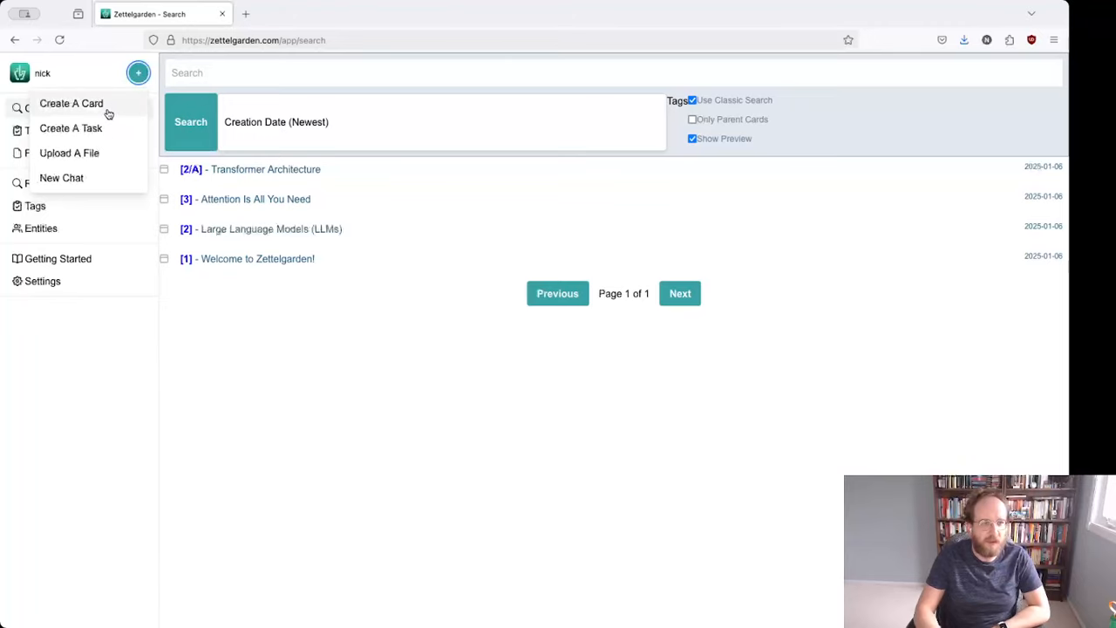
pyautogui.click(105, 105)
pyautogui.click(433, 107)
pyautogui.write('4')
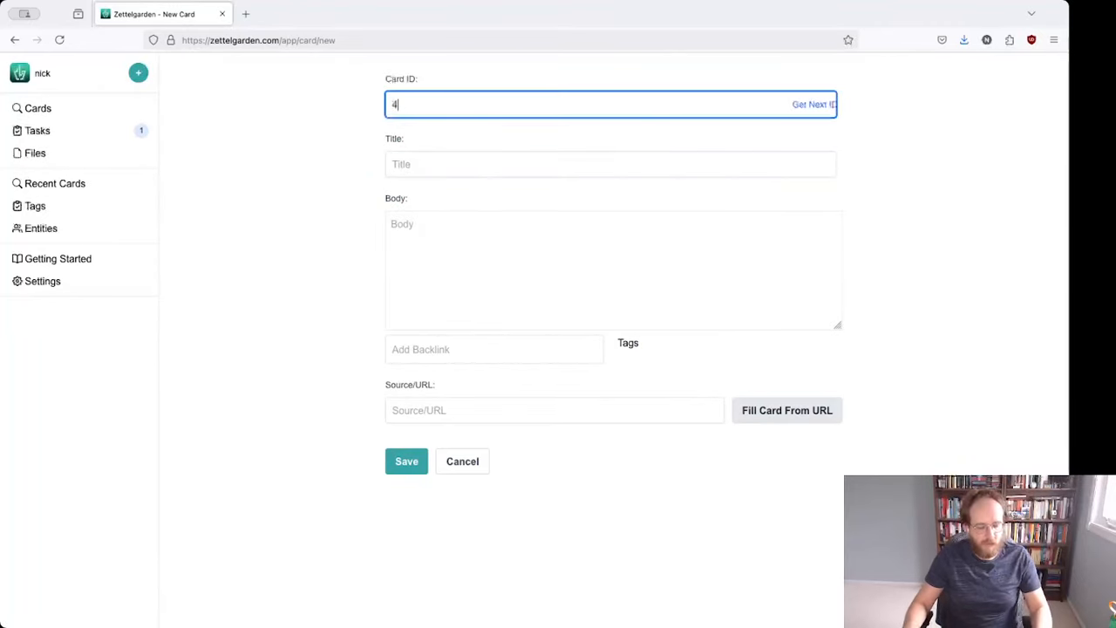
pyautogui.press('Tab')
pyautogui.press('Tab')
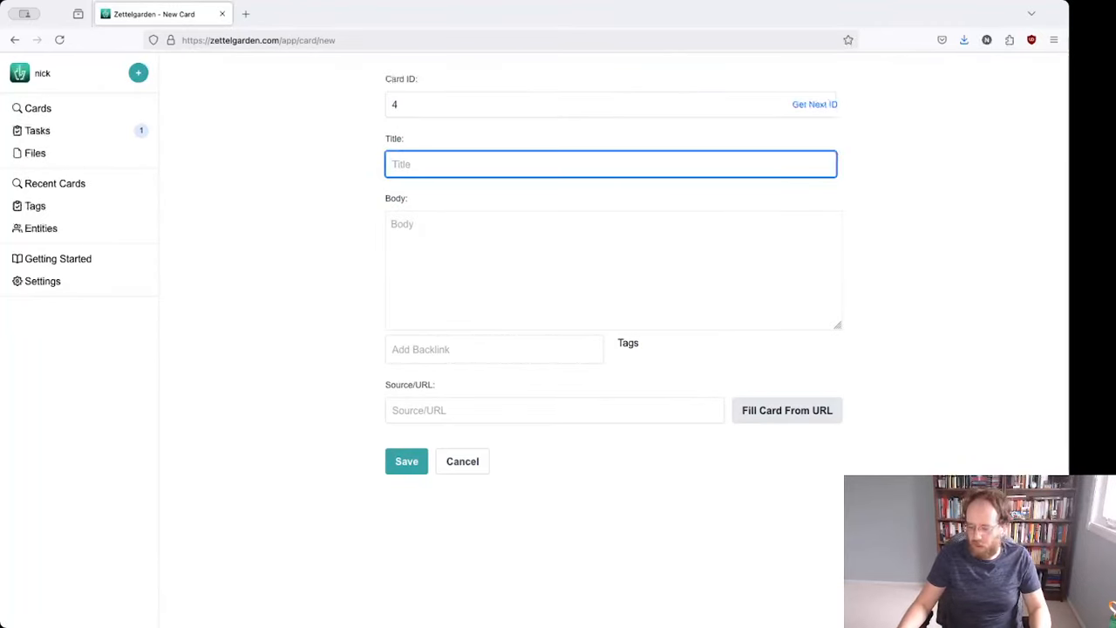
pyautogui.write('2025-01-')
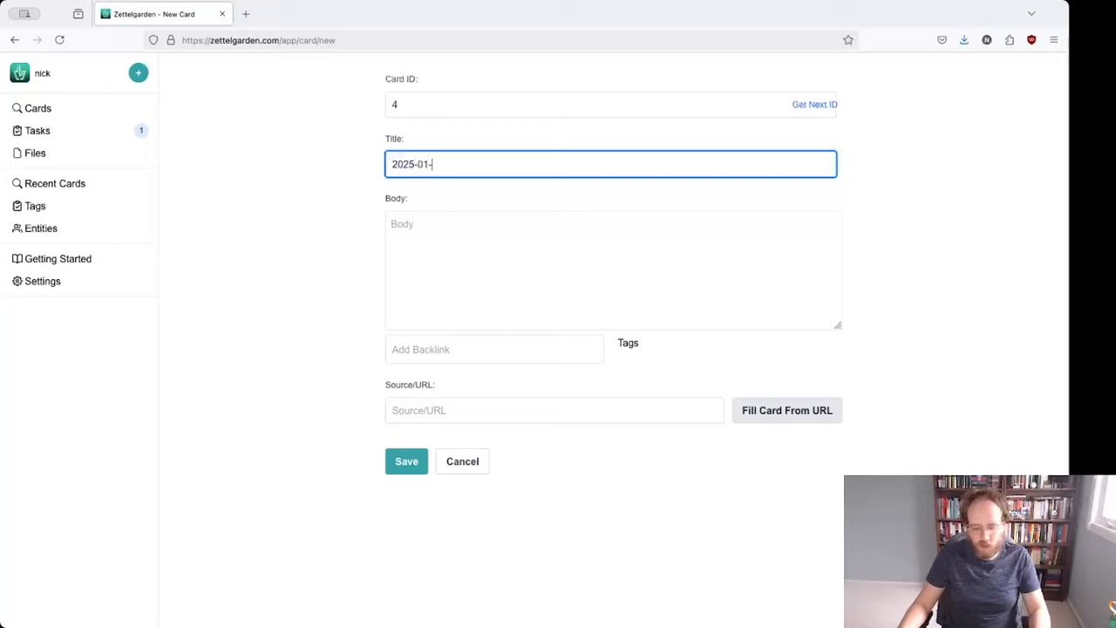
pyautogui.write('06 - Meeting With Alice')
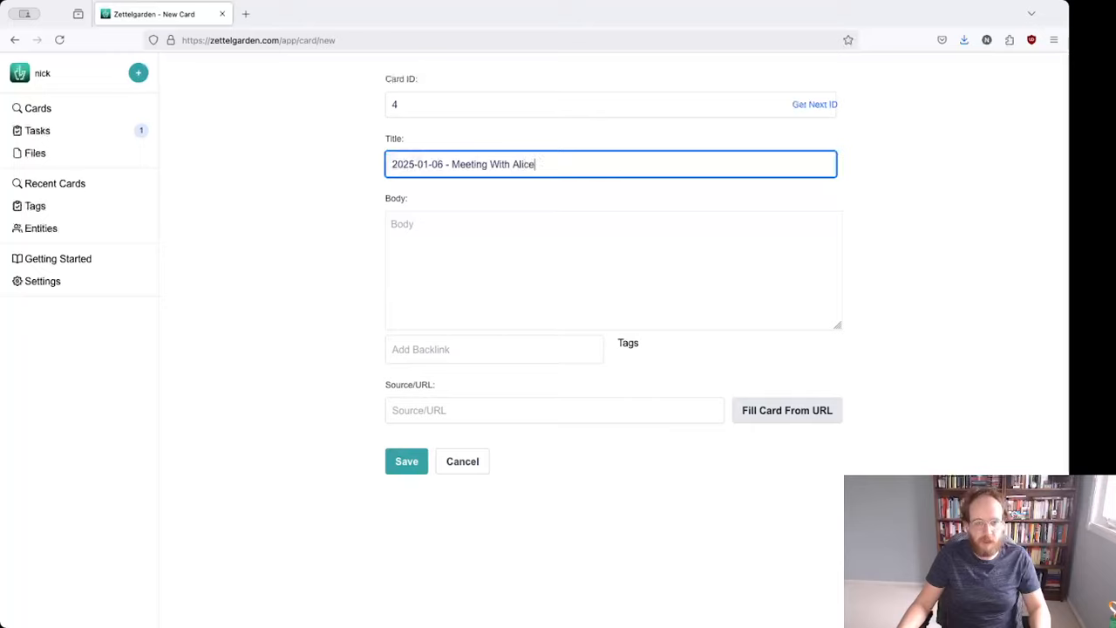
pyautogui.write(' And Bob')
pyautogui.press('Tab')
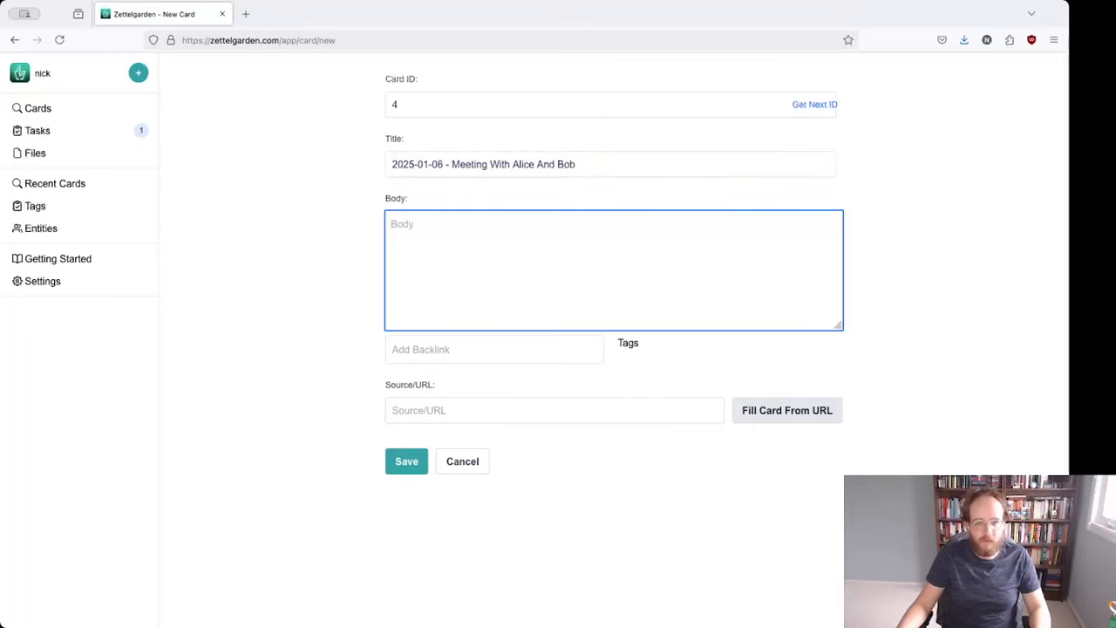
# - Enter a body sentence about meeting the two attendees to discuss transformers, add the #meeting tag, and save the card
pyautogui.write('I met with Alice')
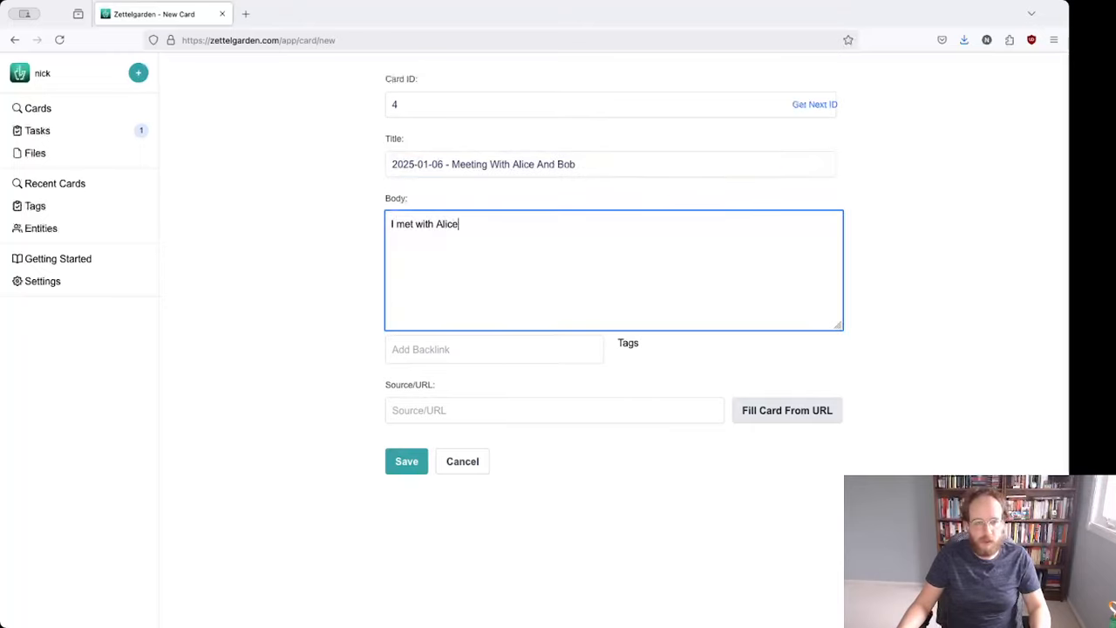
pyautogui.write(' and Bob to discuss ')
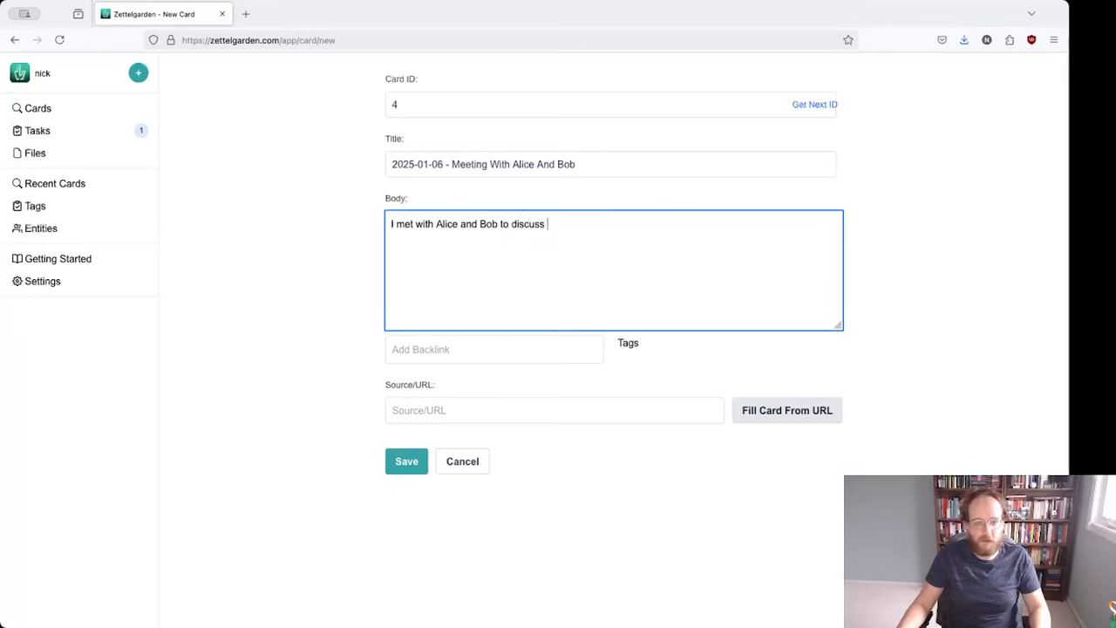
pyautogui.write('transformers.')
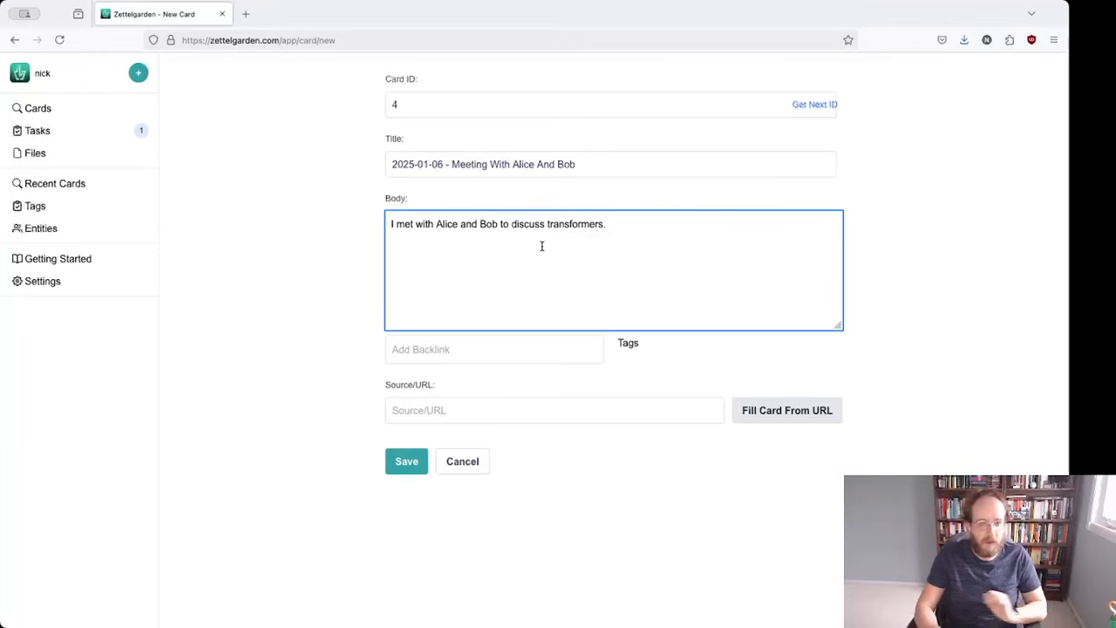
pyautogui.click(630, 347)
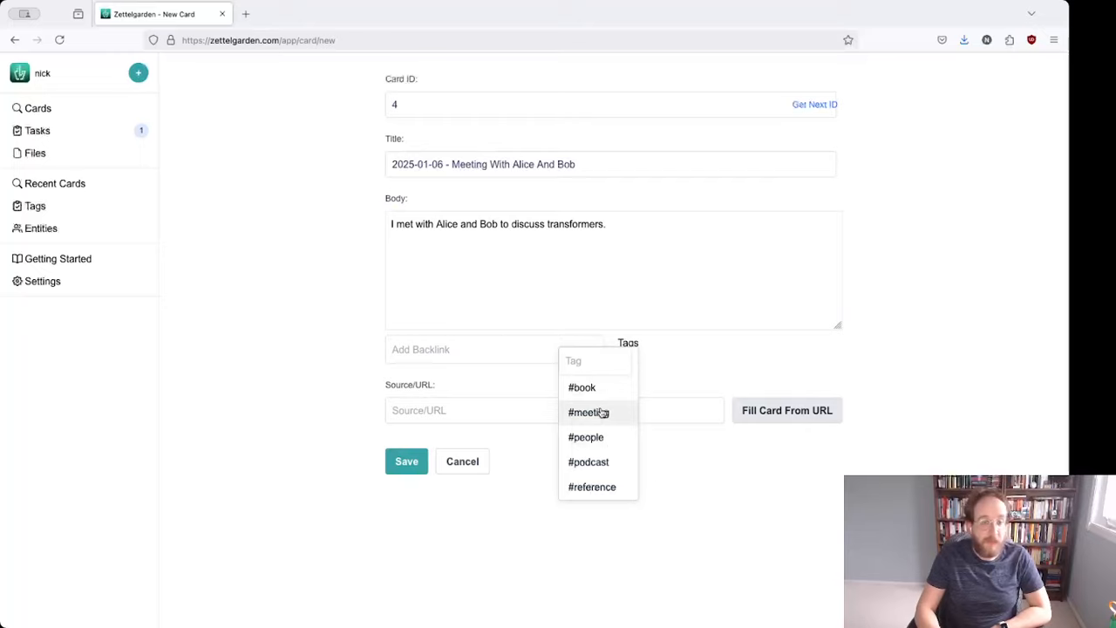
pyautogui.click(600, 411)
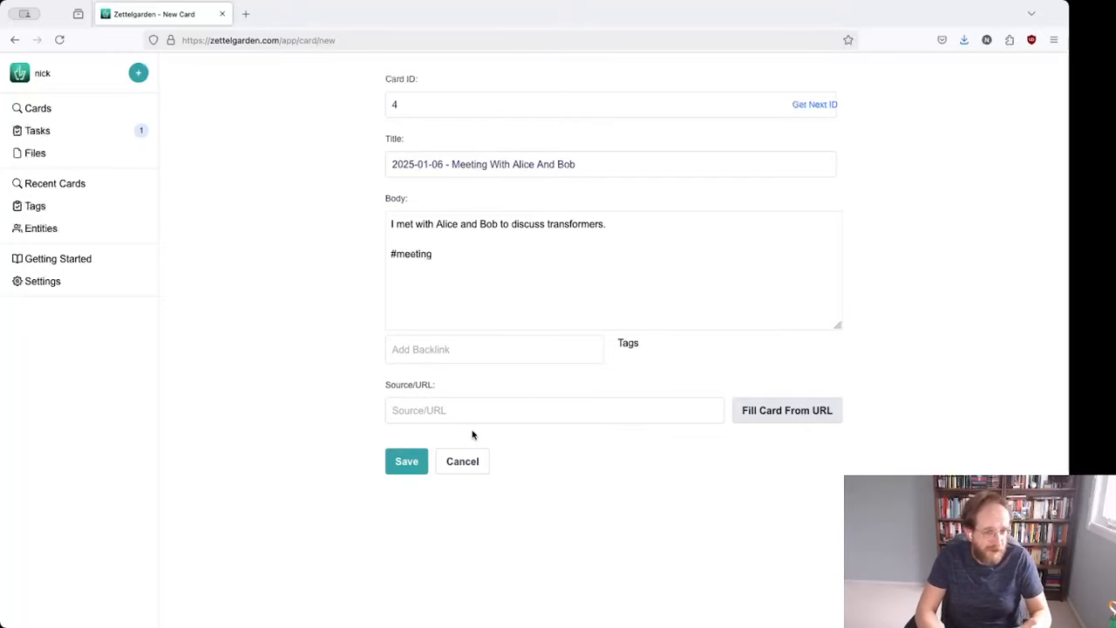
pyautogui.click(414, 471)
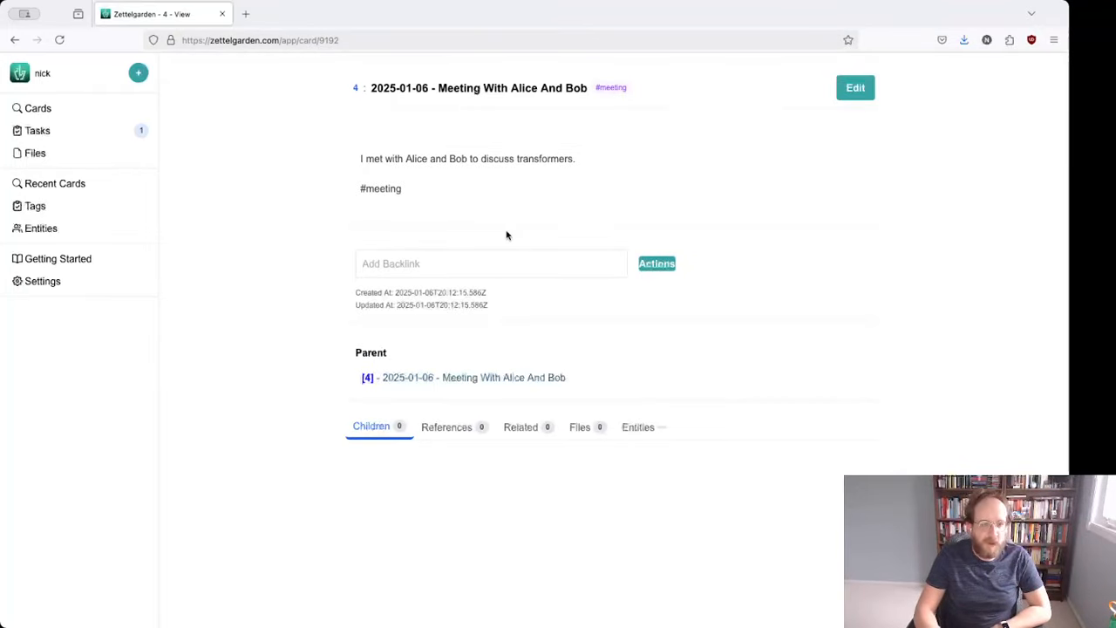
# - Add a task due today to the meeting card for recording the meeting's minutes, and reopen card 4 from the task list
pyautogui.moveTo(509, 377)
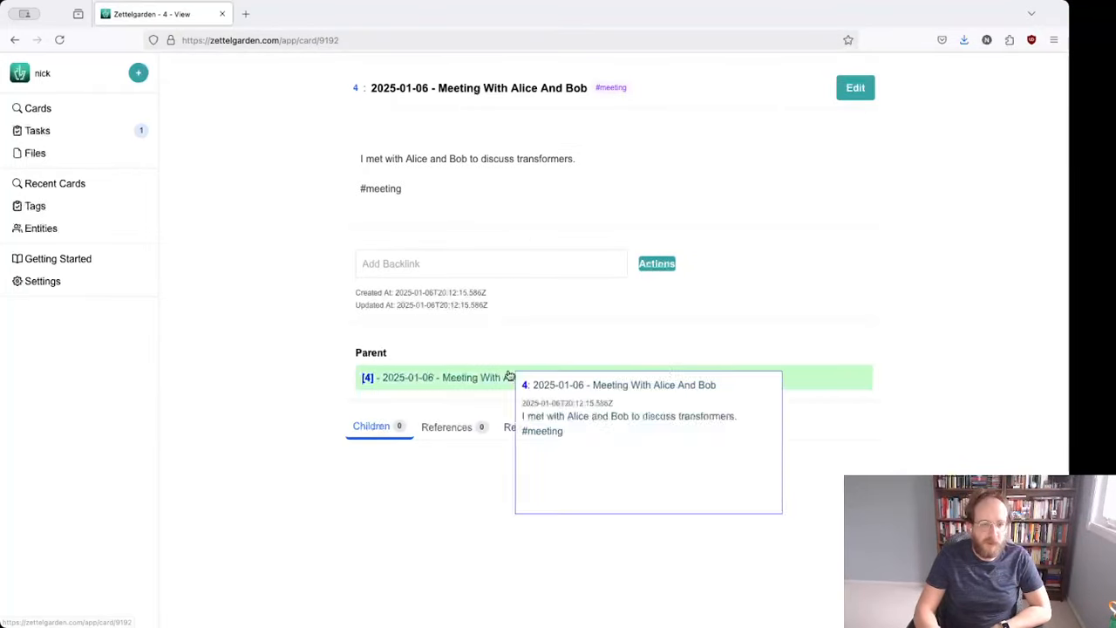
pyautogui.click(663, 266)
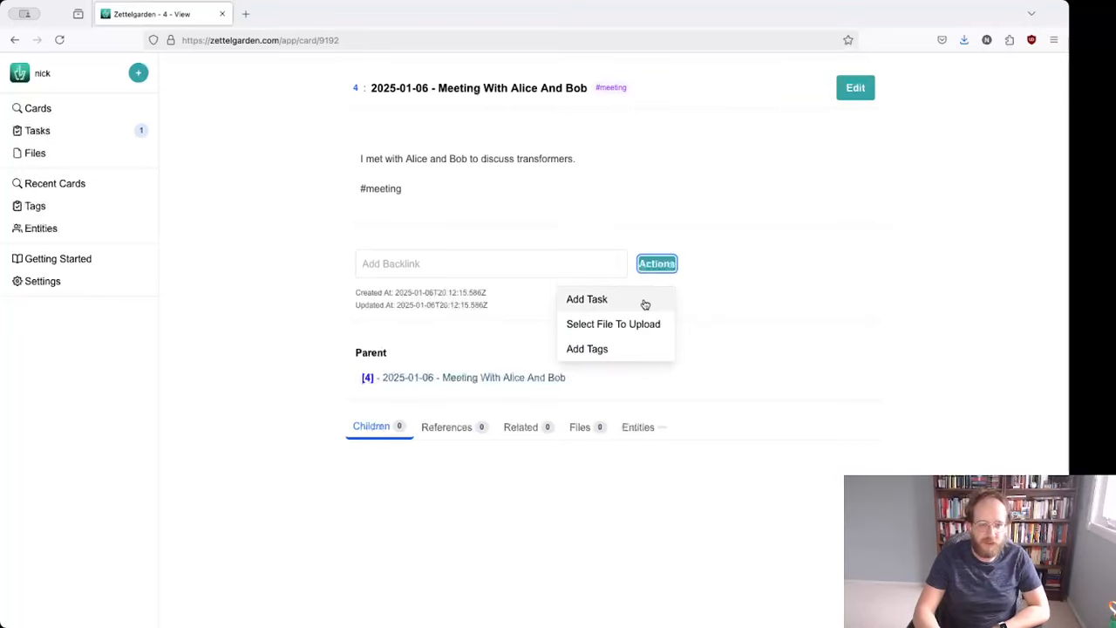
pyautogui.click(645, 304)
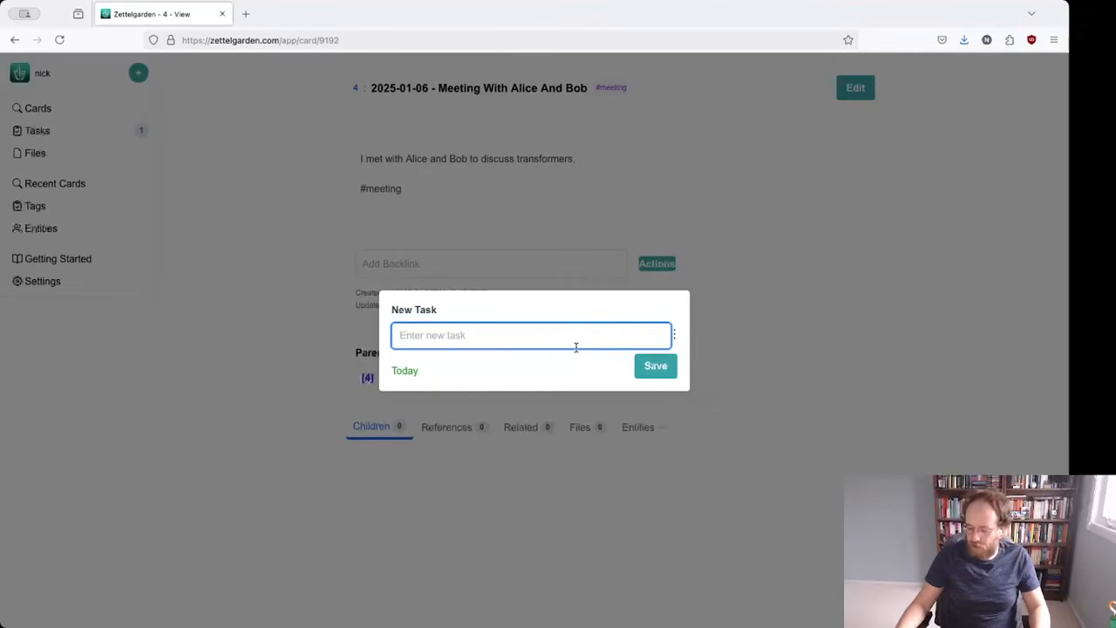
pyautogui.write('Record ')
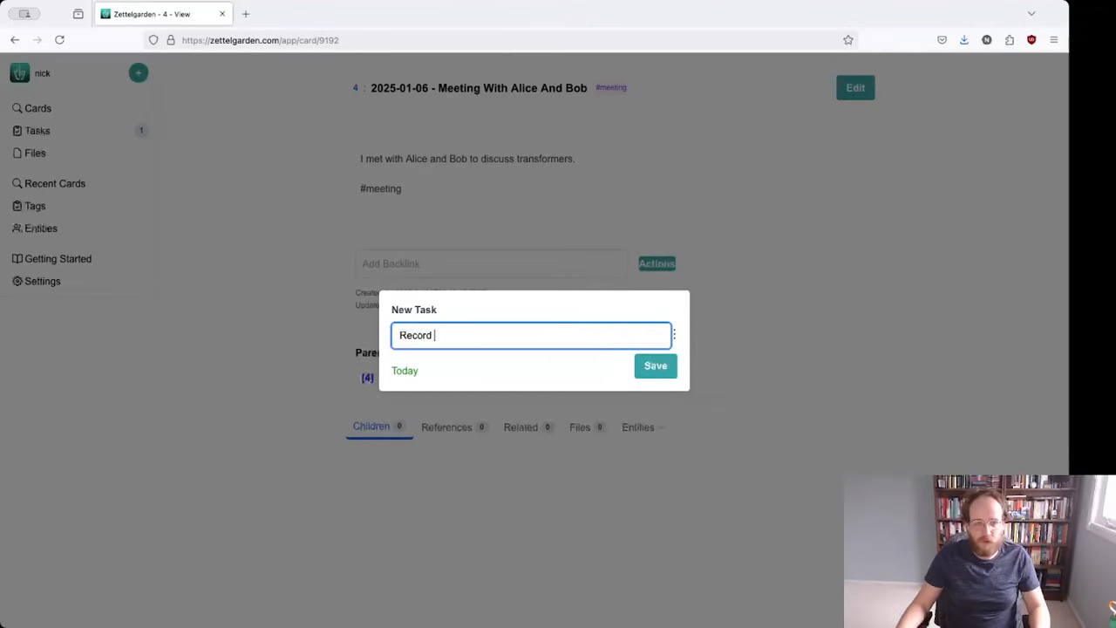
pyautogui.write('minutes from Alice')
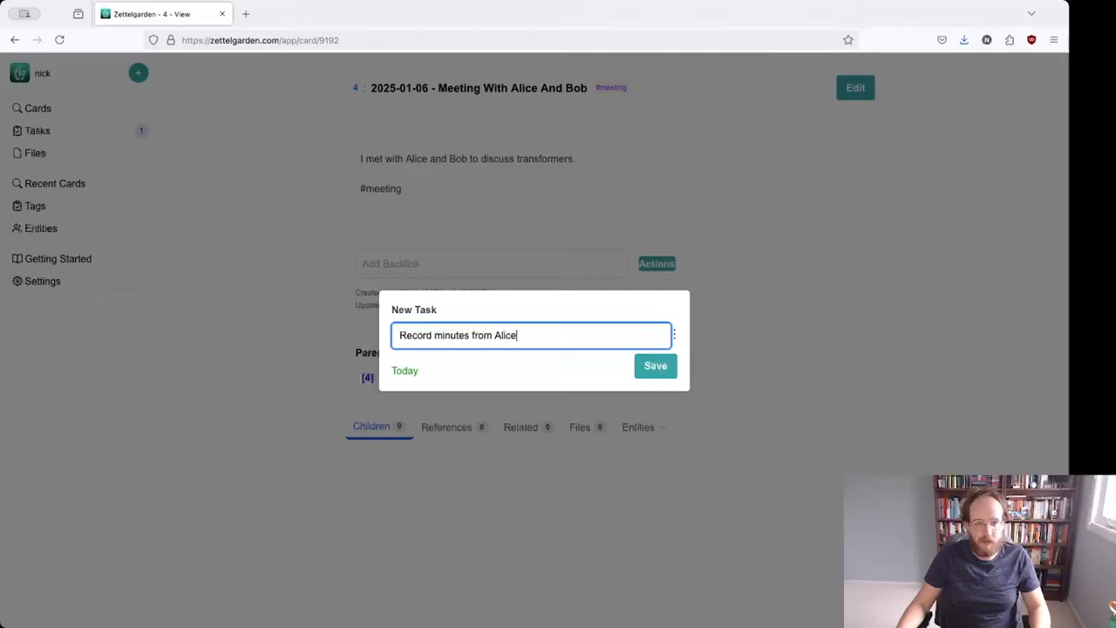
pyautogui.write(' and Bob Meeting')
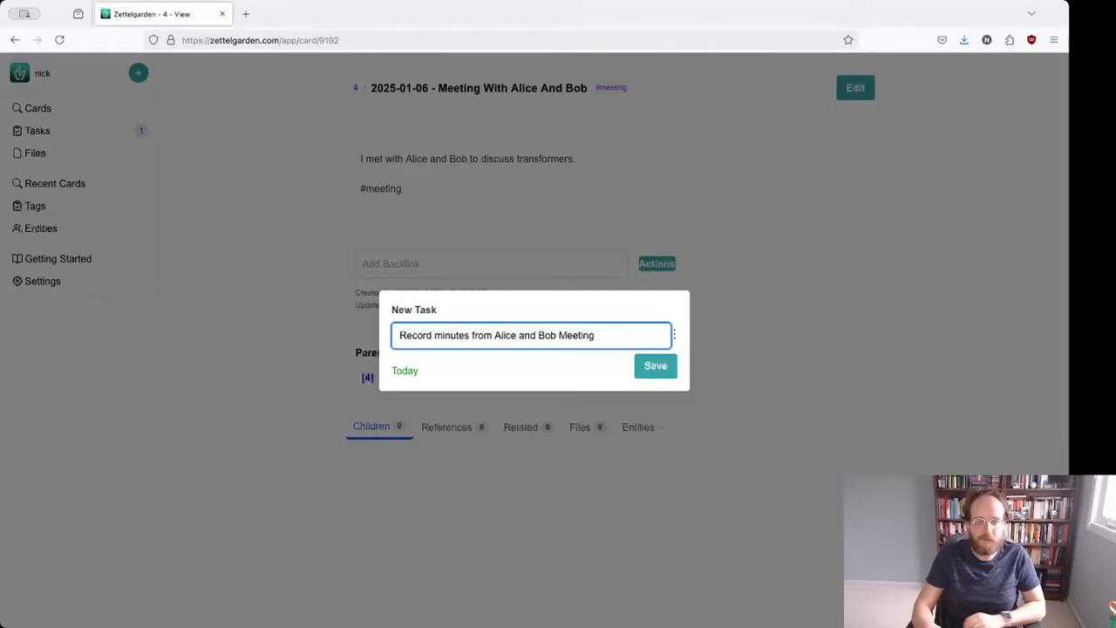
pyautogui.click(664, 366)
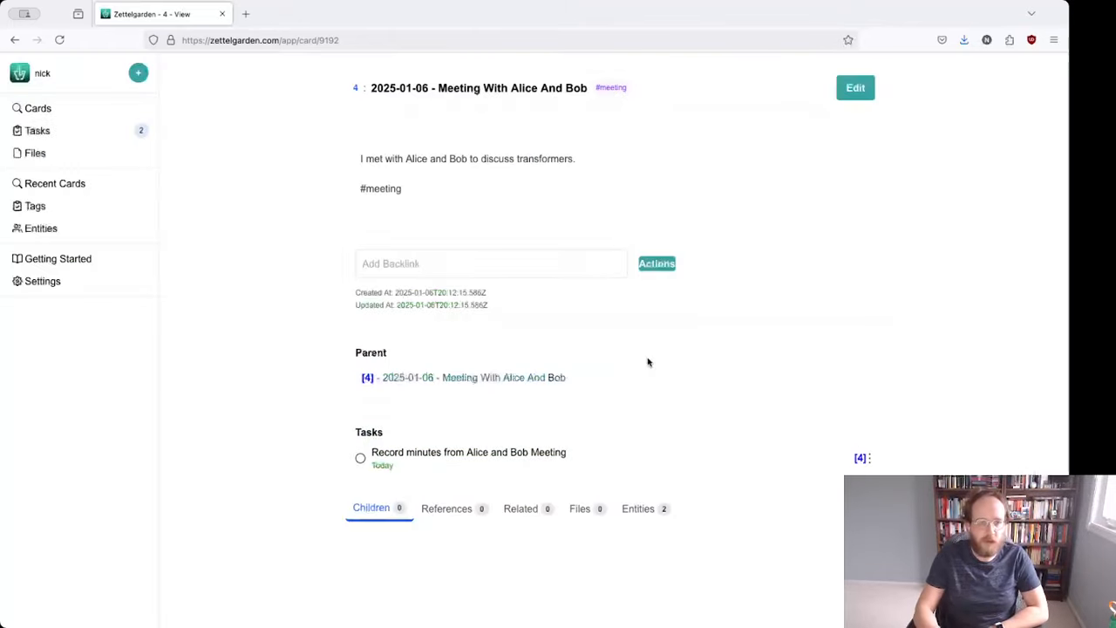
pyautogui.click(65, 133)
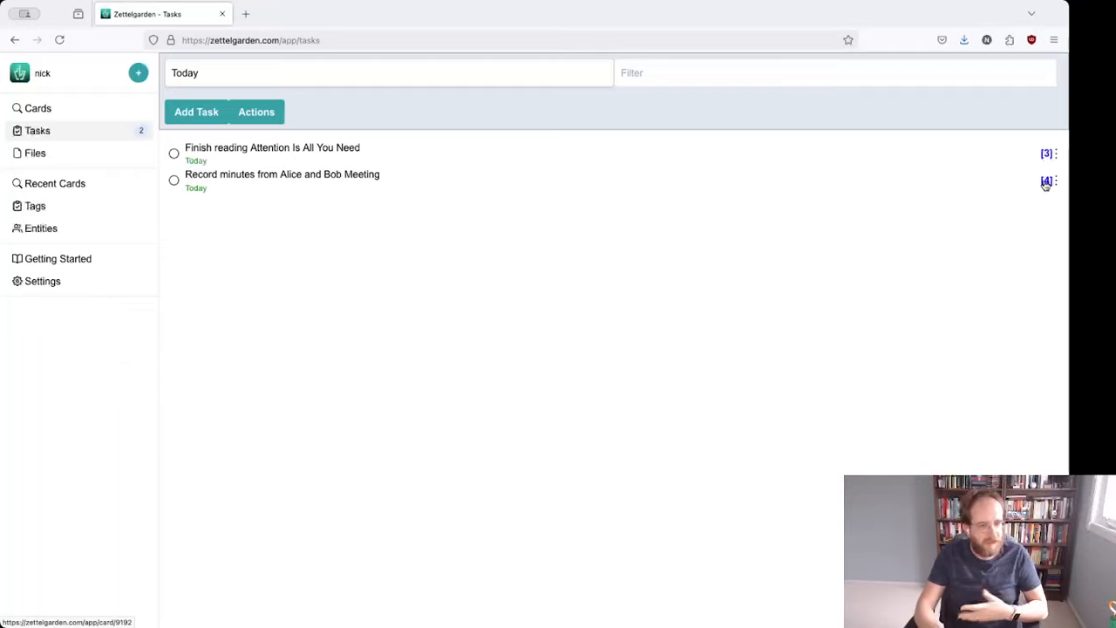
pyautogui.click(1045, 182)
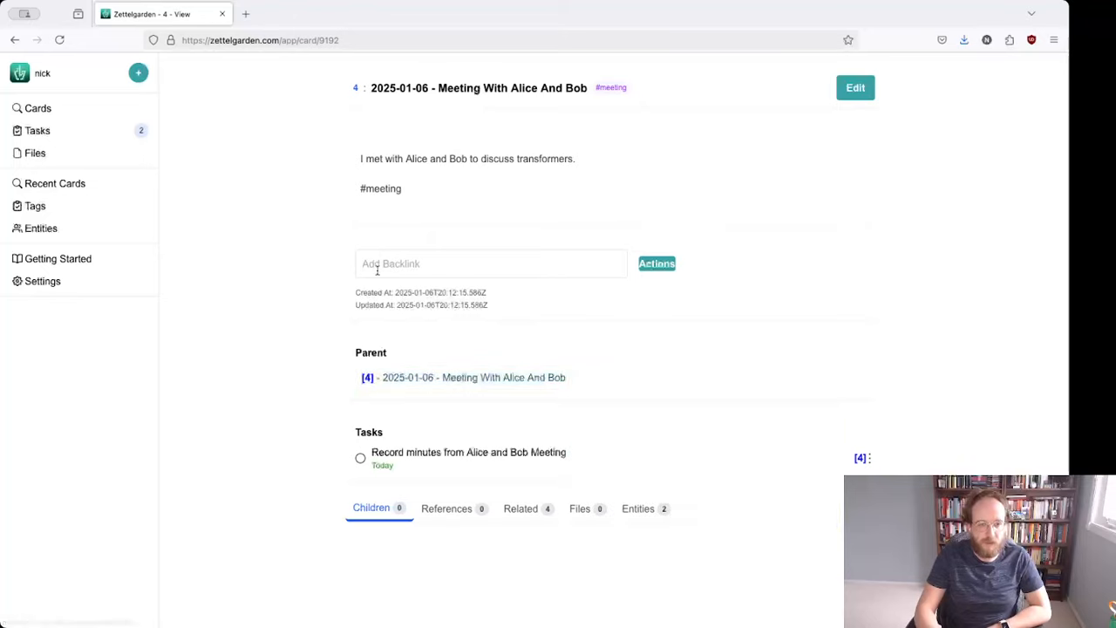
# - Add a backlink from the meeting card to card 2/A, Transformer Architecture
pyautogui.click(455, 264)
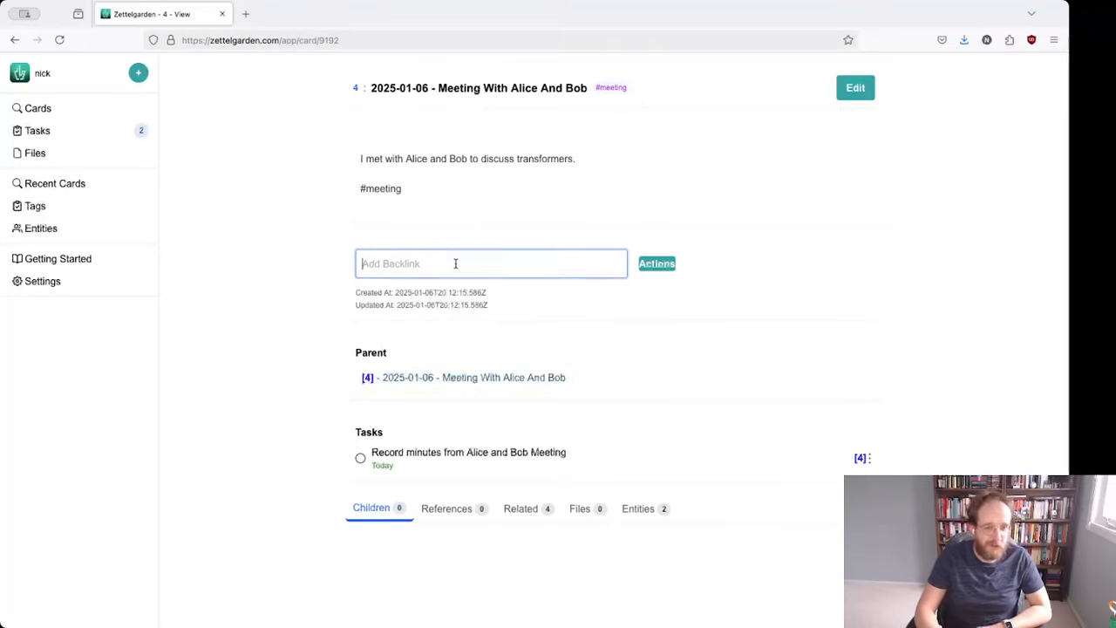
pyautogui.write('2')
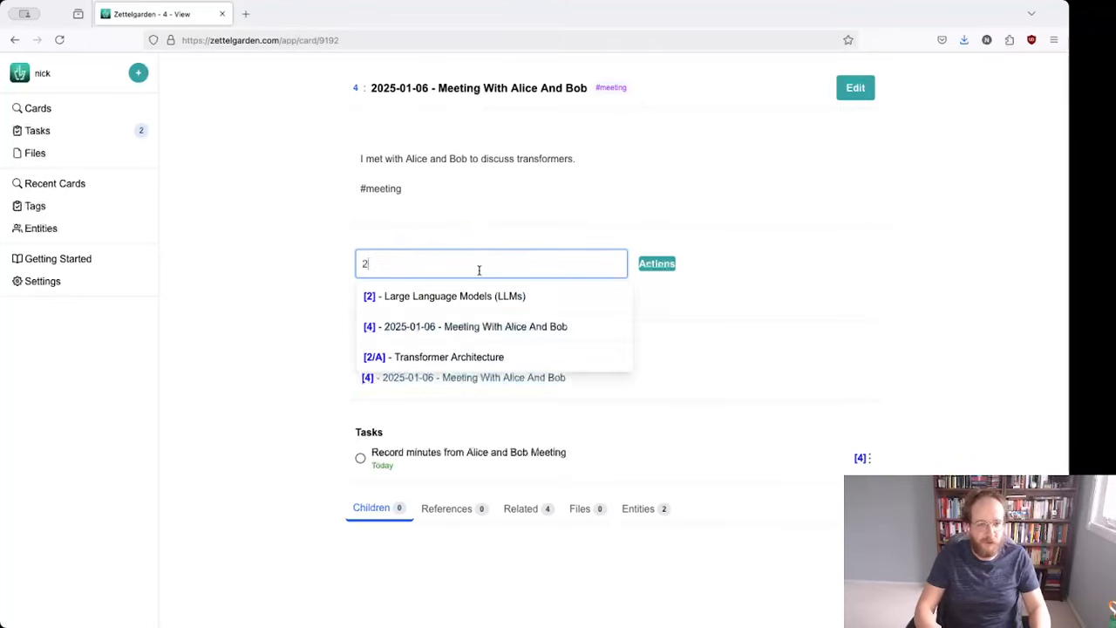
pyautogui.click(481, 356)
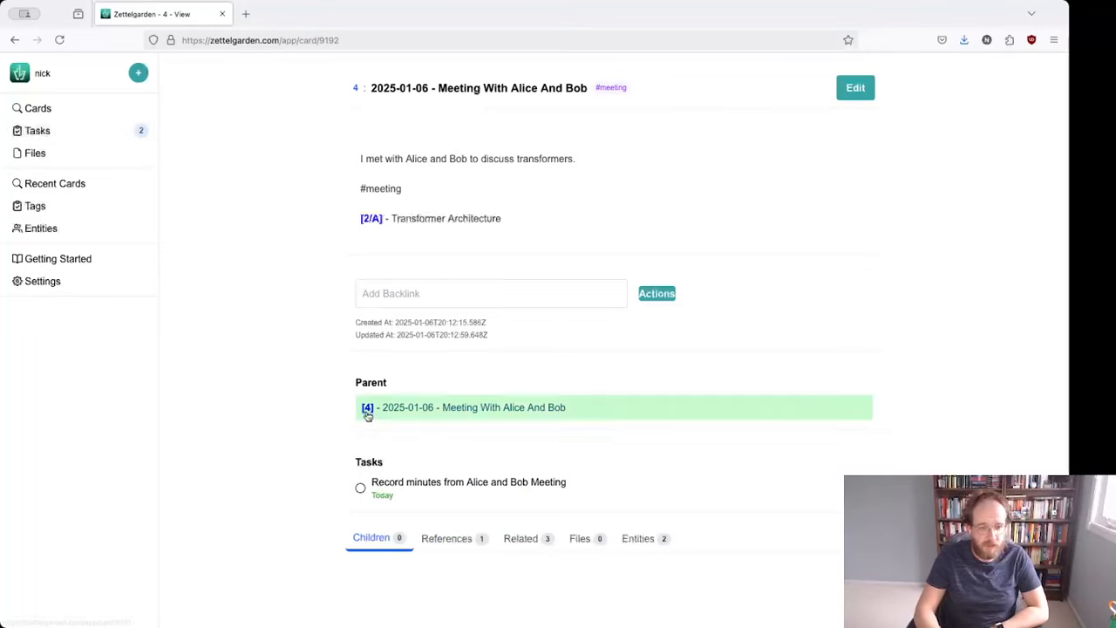
# - Open card 3, Attention Is All You Need, from the card list and upload the file 1706.03762v7.pdf to it
pyautogui.click(44, 110)
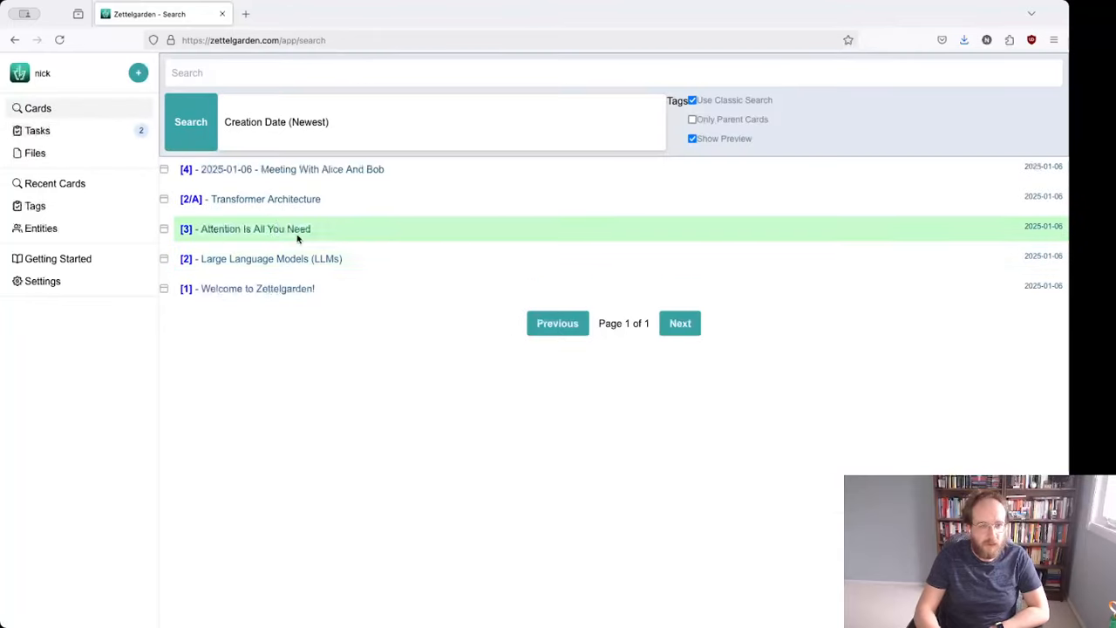
pyautogui.click(255, 230)
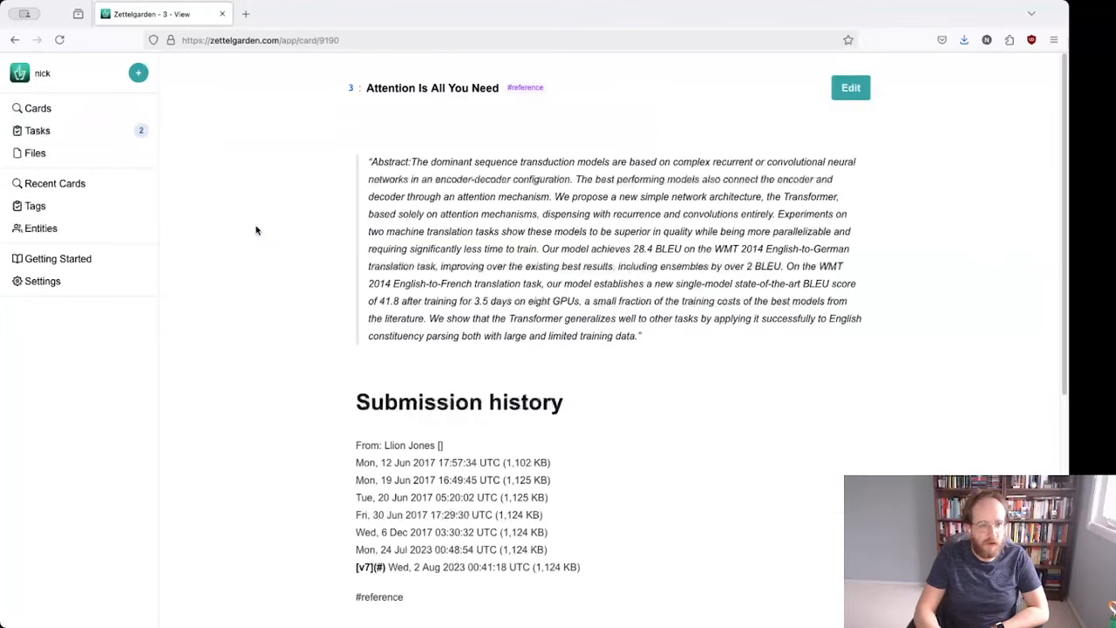
pyautogui.scroll(-5, 715, 354)
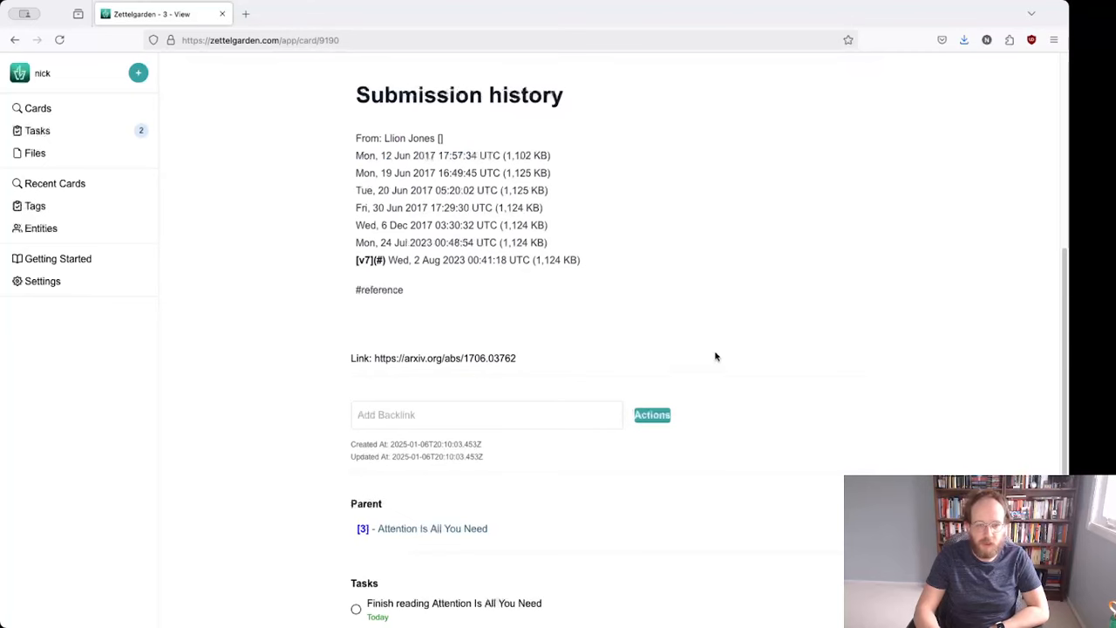
pyautogui.click(652, 391)
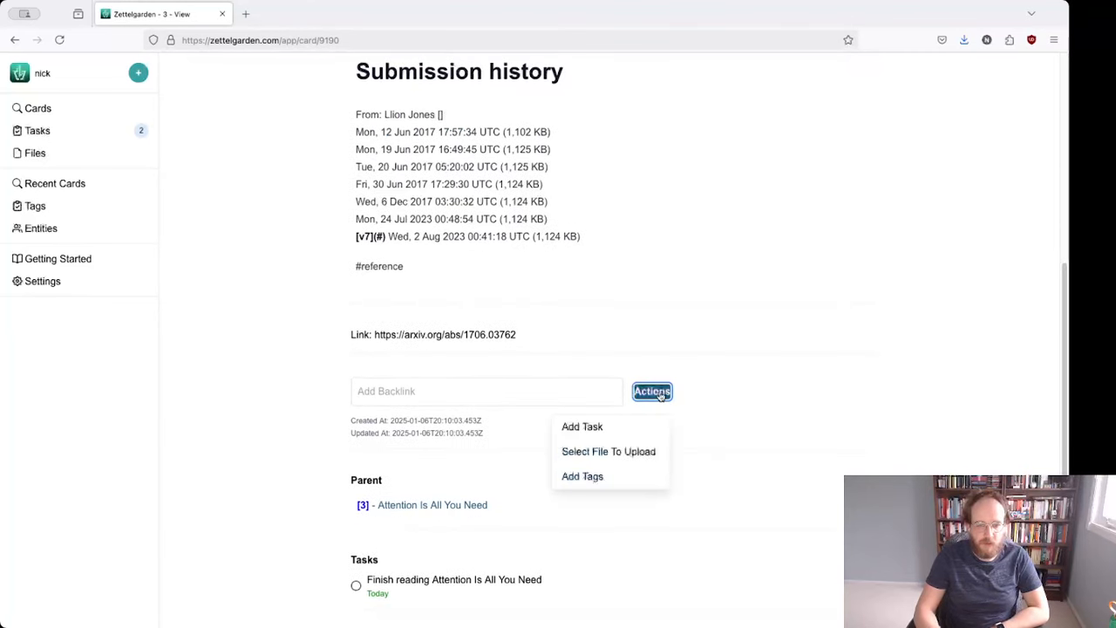
pyautogui.click(610, 450)
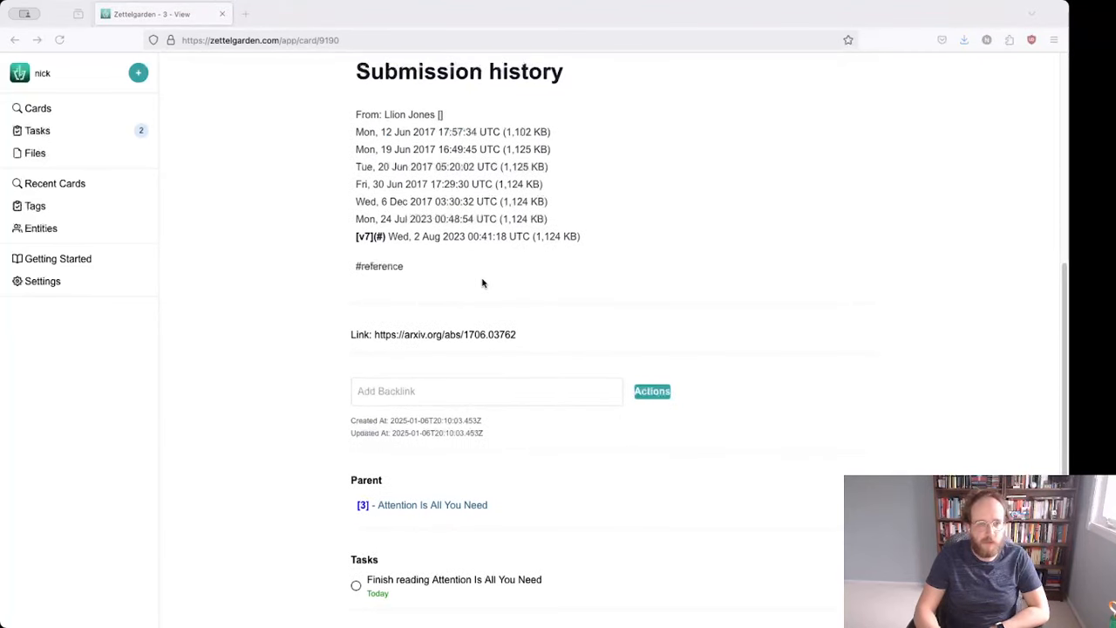
pyautogui.click(859, 111)
pyautogui.scroll(-1, 770, 273)
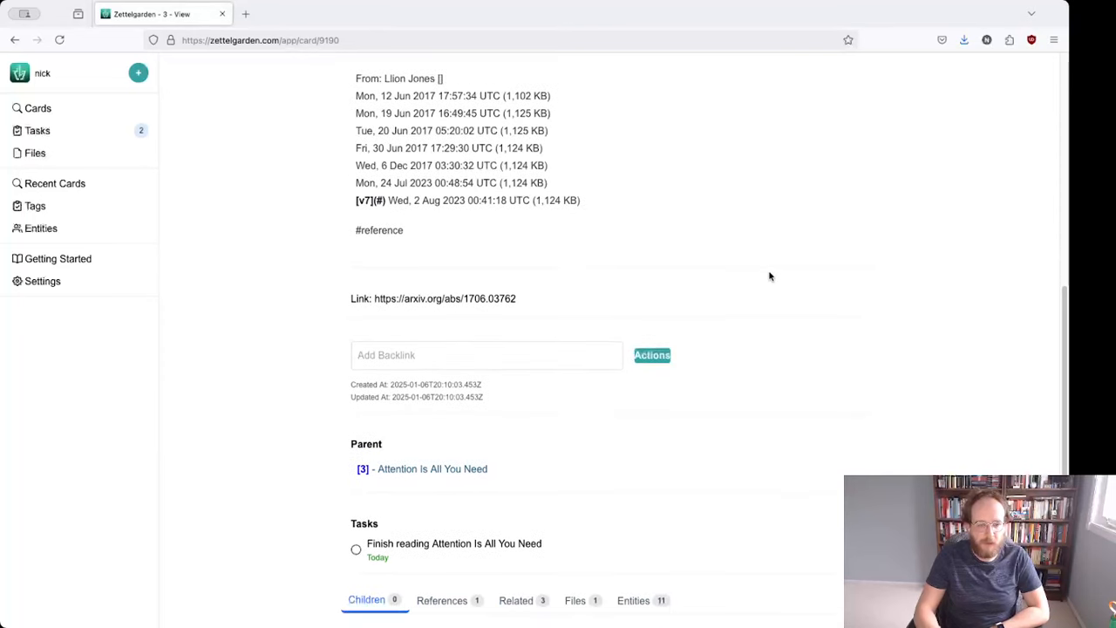
# - Show the files attached to card 3 and open 1706.03762v7.pdf to check the upload
pyautogui.click(596, 604)
pyautogui.scroll(-1, 592, 541)
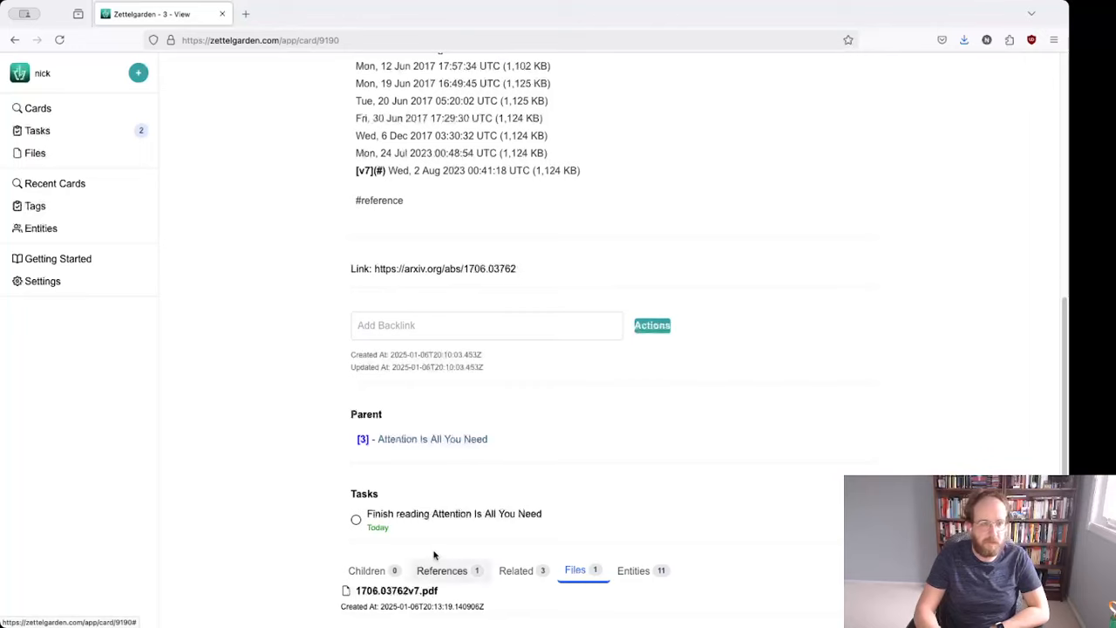
pyautogui.click(396, 591)
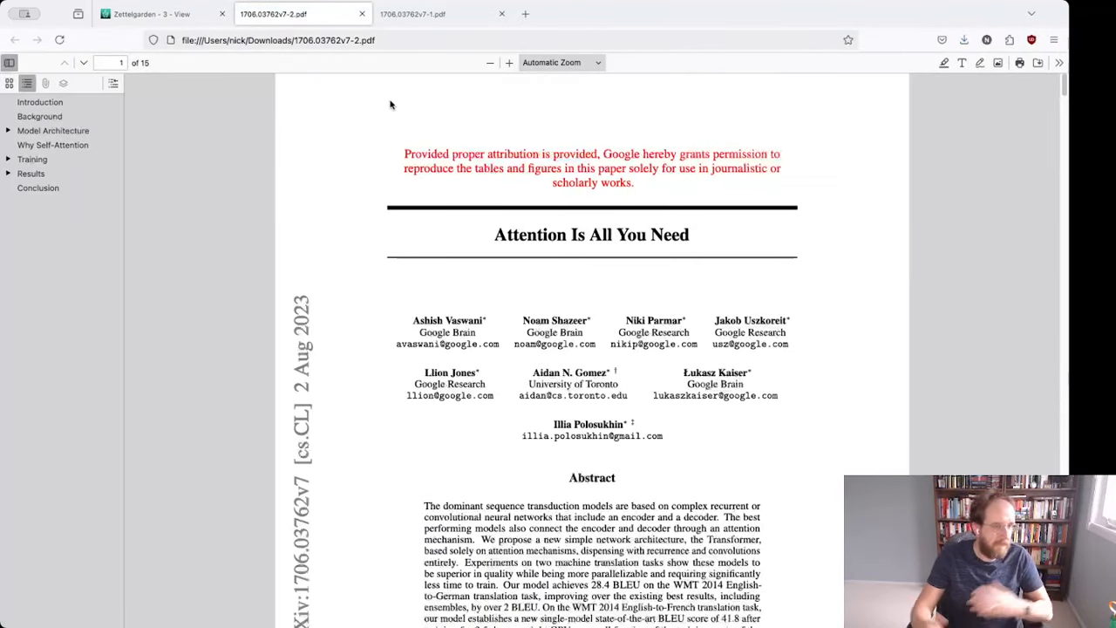
# - Return to Zettelgarden, view the tag overview and list the cards tagged reference
pyautogui.click(171, 17)
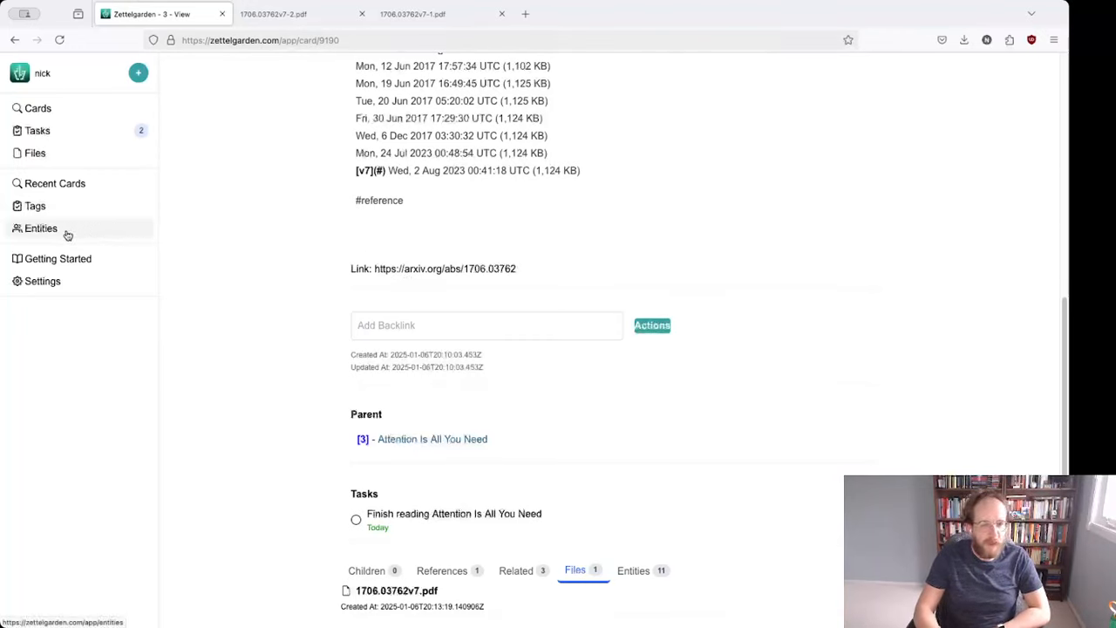
pyautogui.click(43, 209)
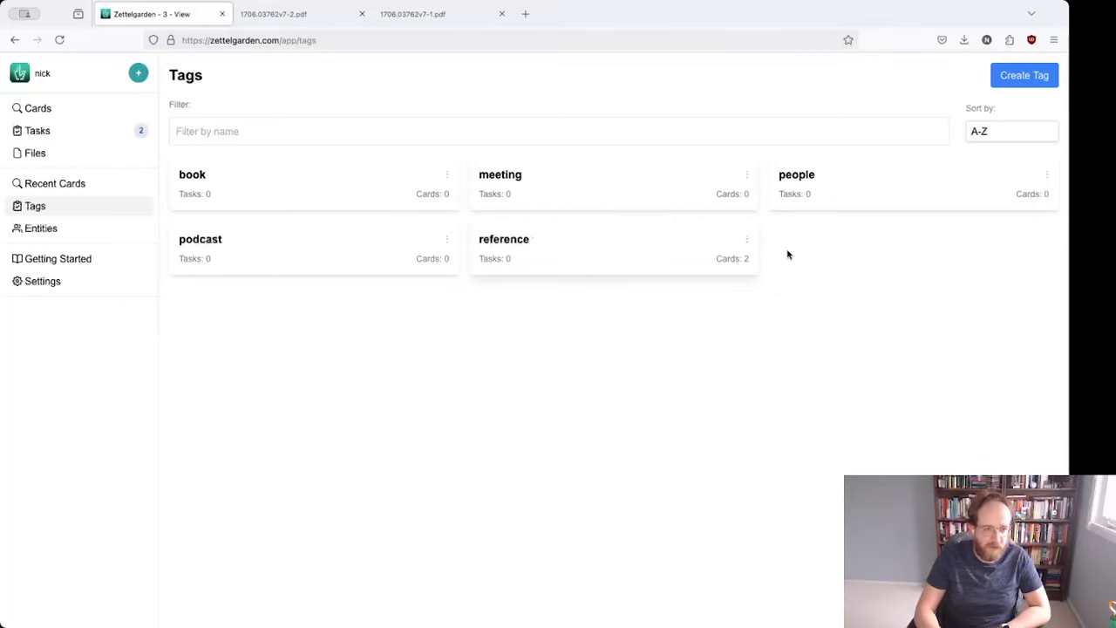
pyautogui.click(728, 261)
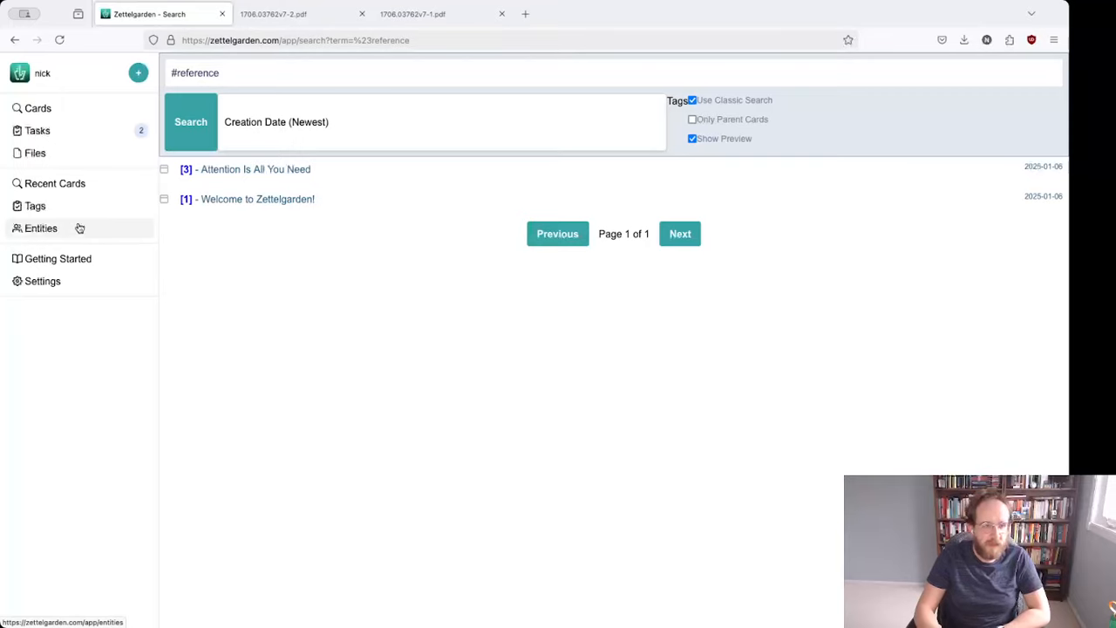
# - Open the entities overview and look through the people, concepts and methods extracted from the cards
pyautogui.click(45, 231)
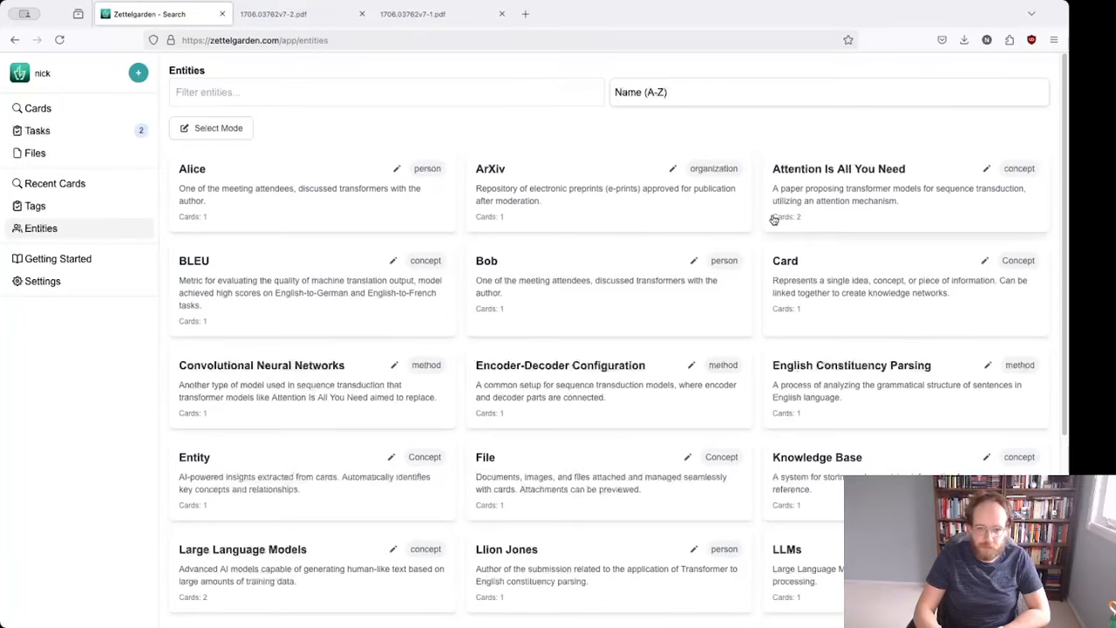
pyautogui.rightClick(1059, 165)
pyautogui.click(1046, 137)
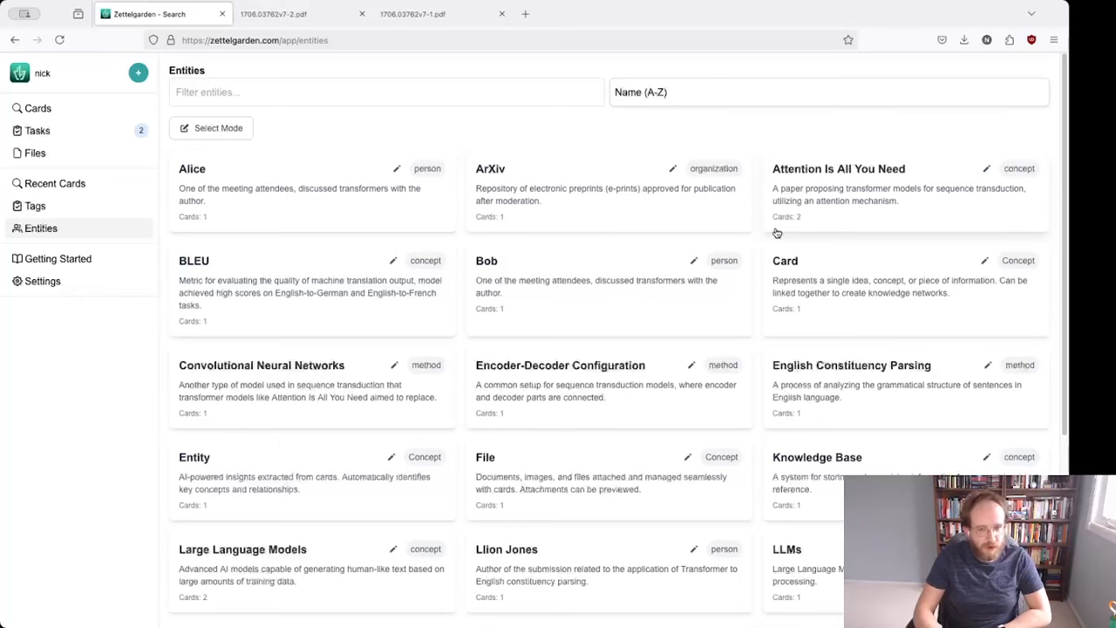
pyautogui.scroll(-5, 771, 257)
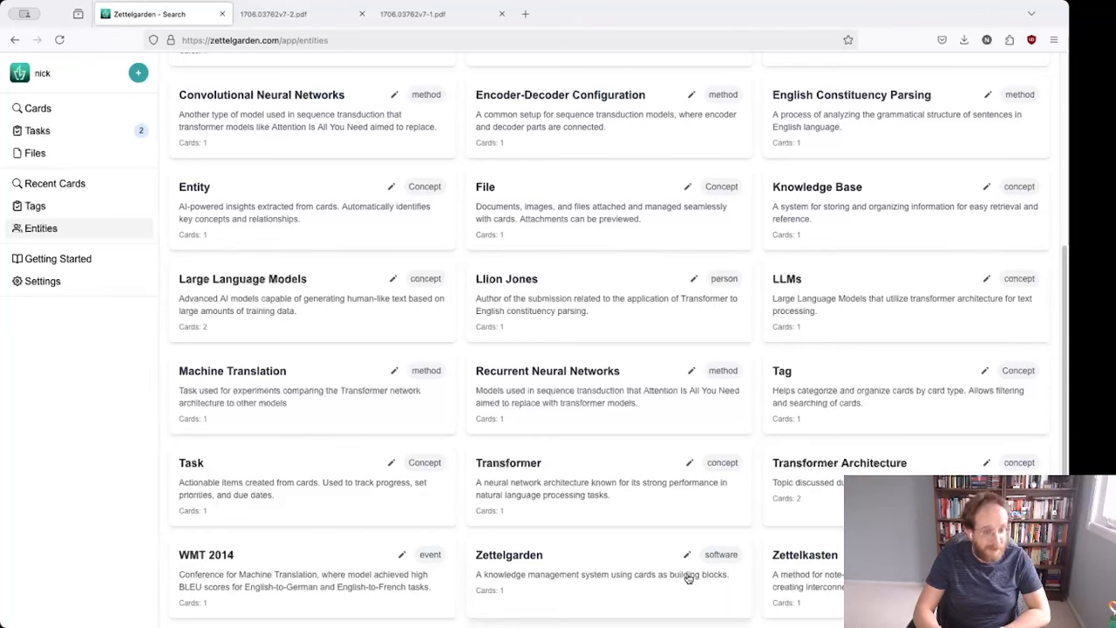
pyautogui.scroll(5, 638, 590)
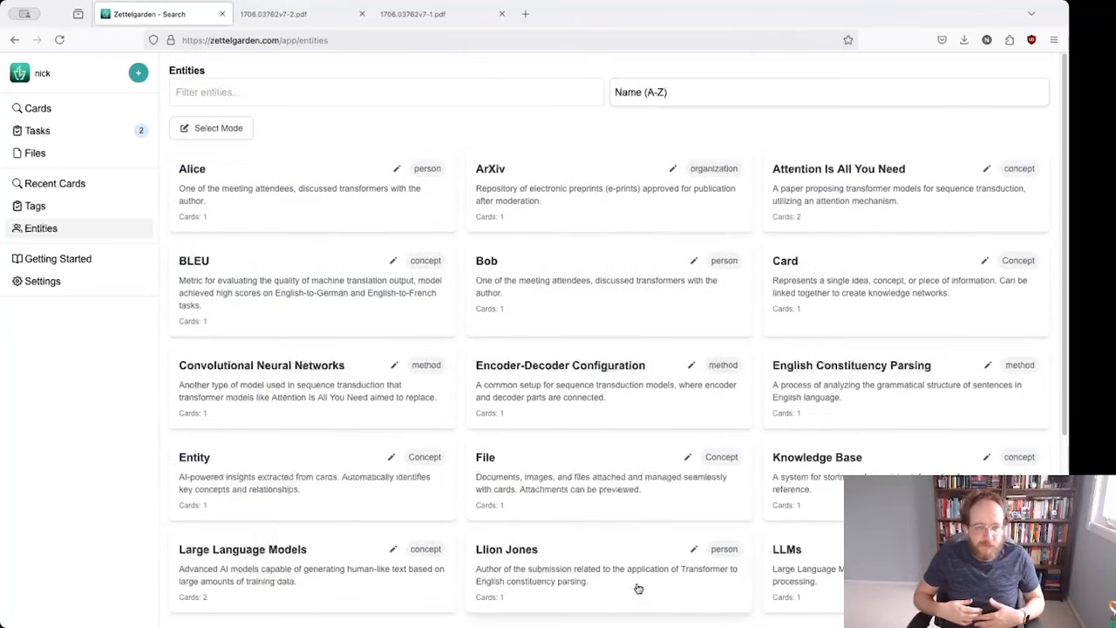